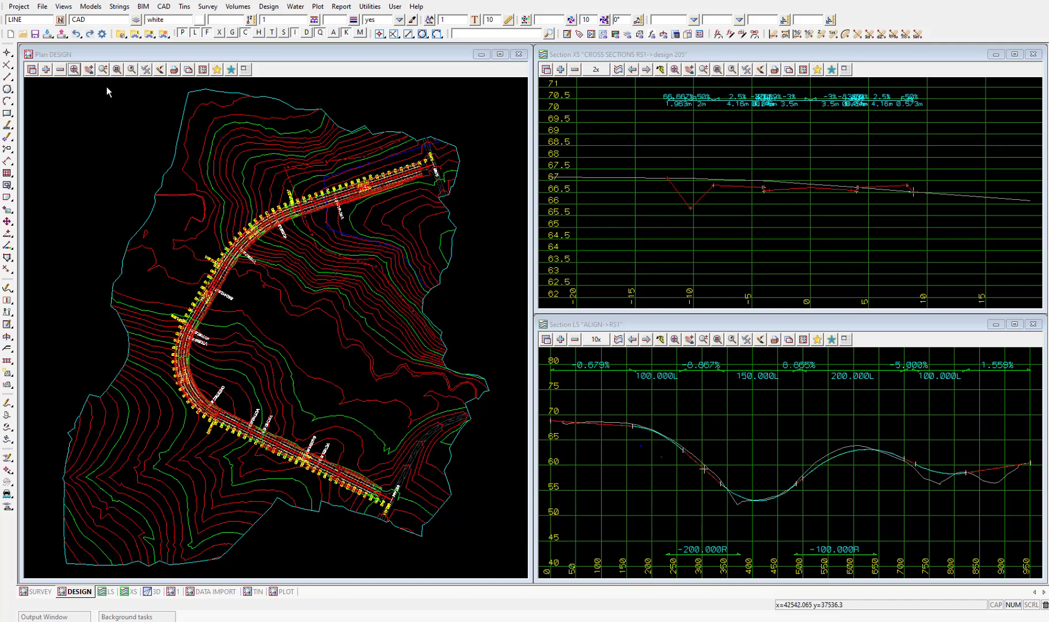
- Remove the tin SUPER model from the DESIGN plan view so its contours disappear
click(60, 70)
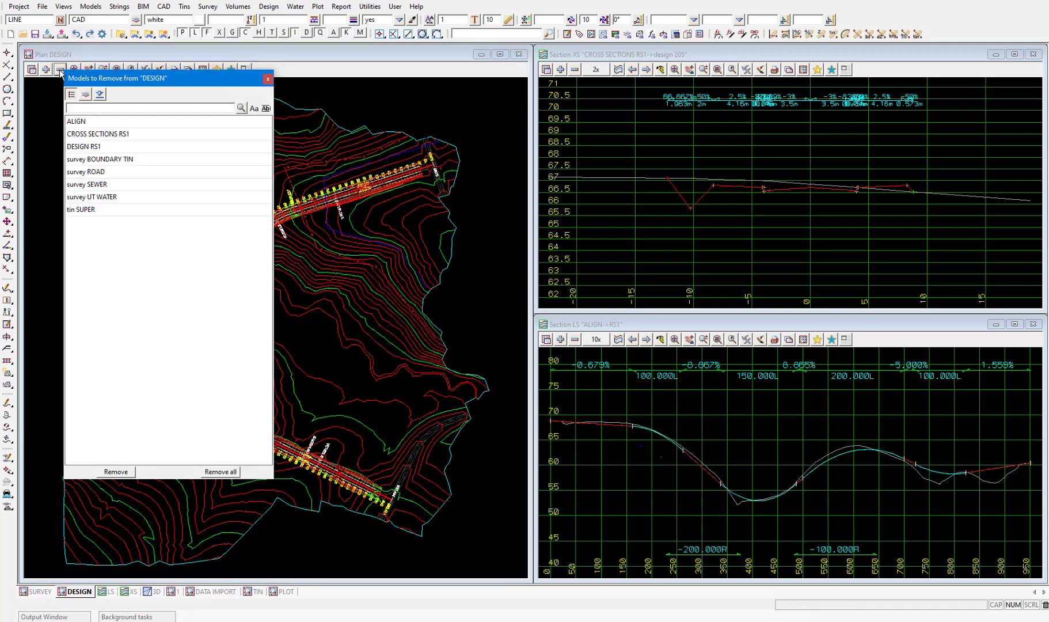
click(103, 208)
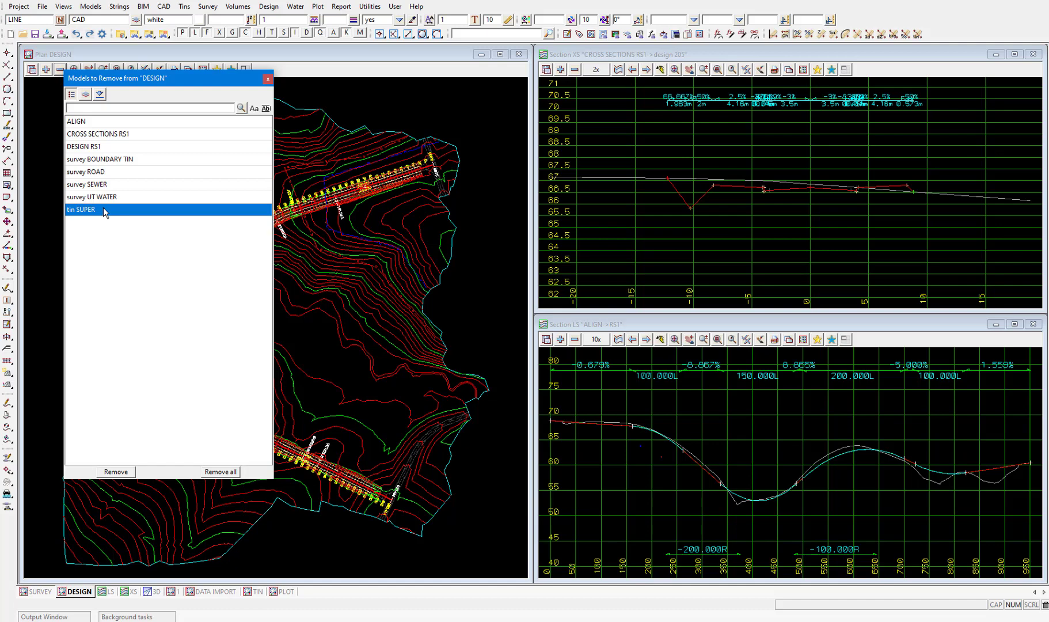
double_click(105, 210)
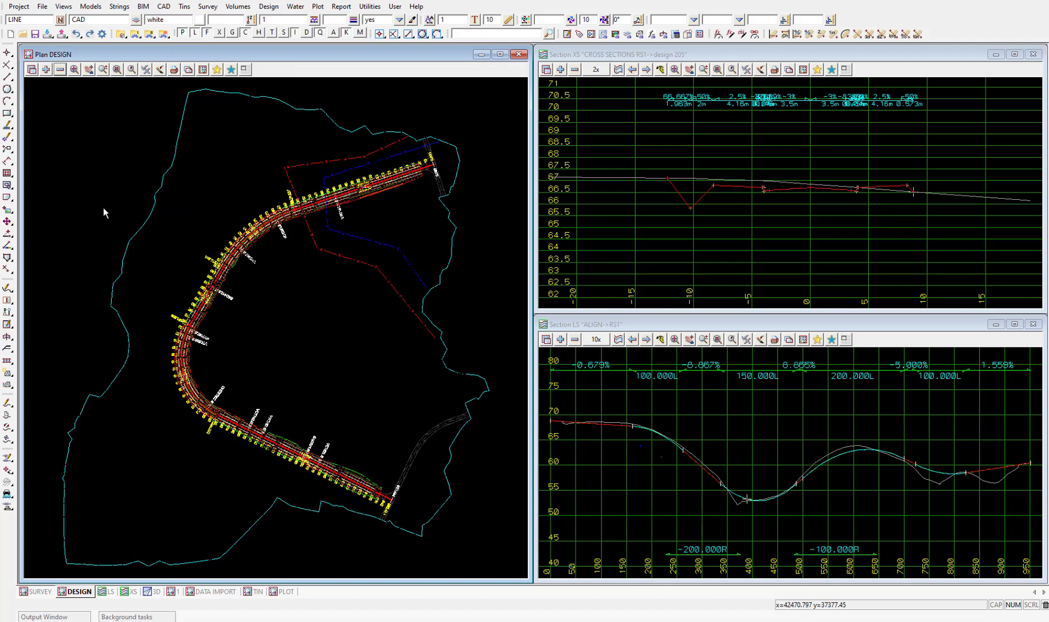
- Start a new plot frame and load Plan Plot.tbf from getting started basic as its title file
click(318, 7)
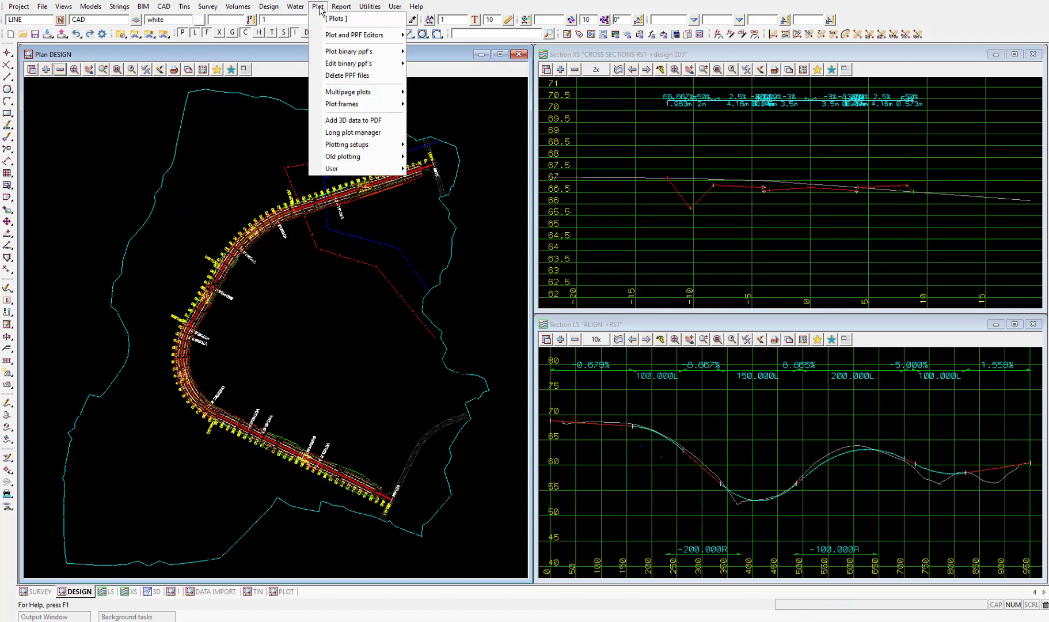
mouse_move(353, 107)
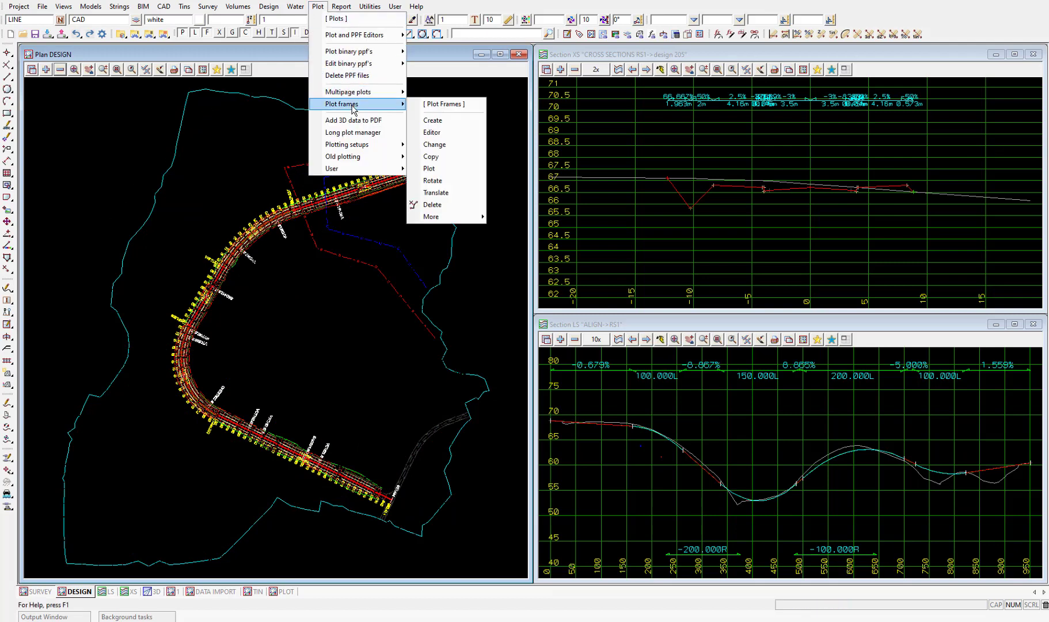
click(455, 121)
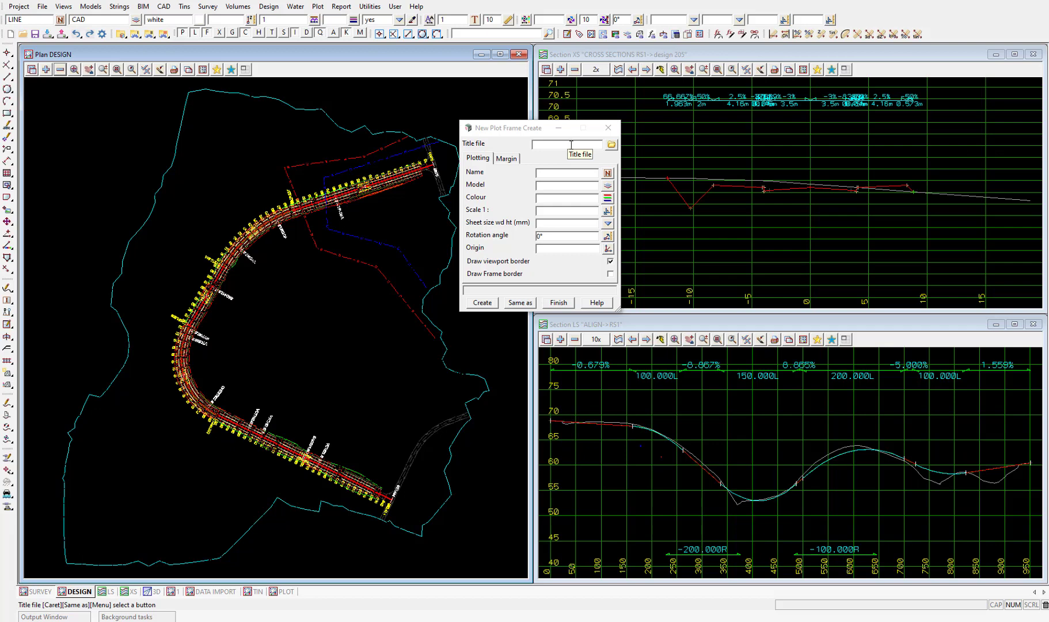
click(611, 146)
click(611, 146)
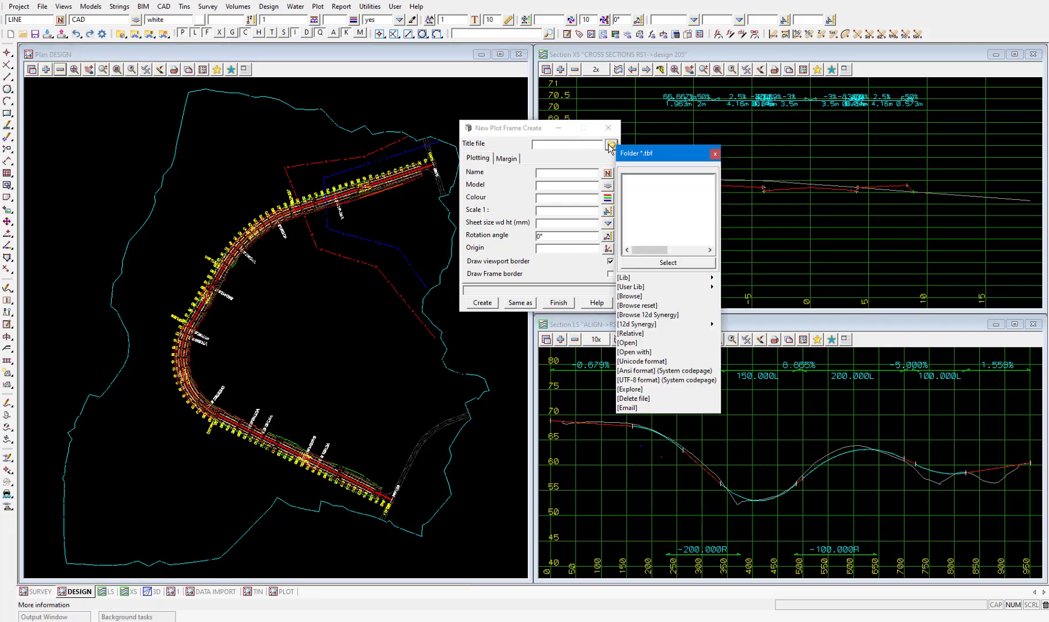
click(640, 297)
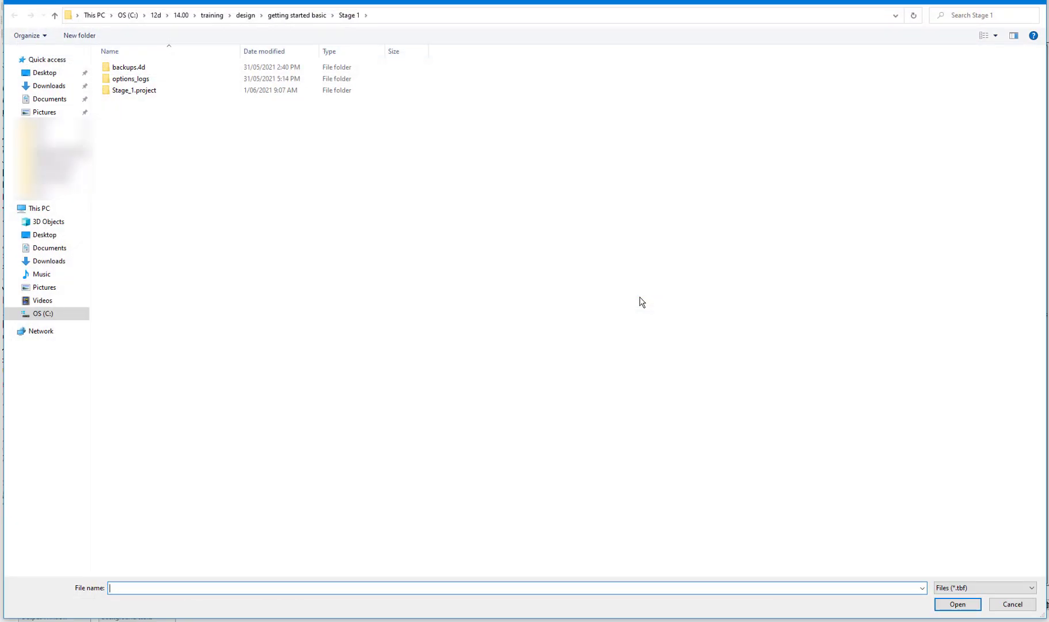
click(297, 16)
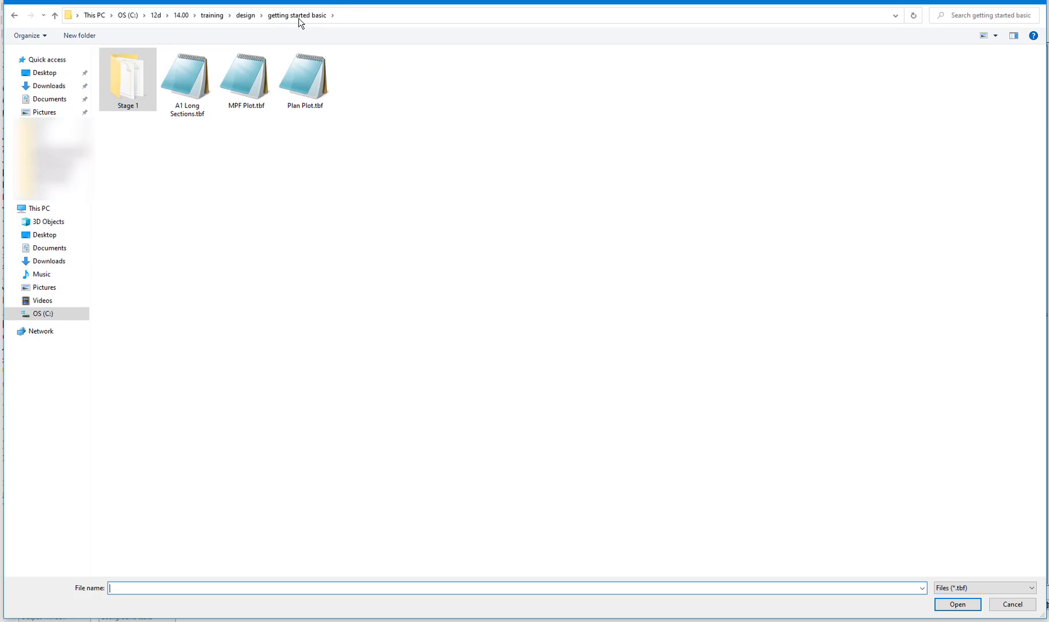
click(306, 70)
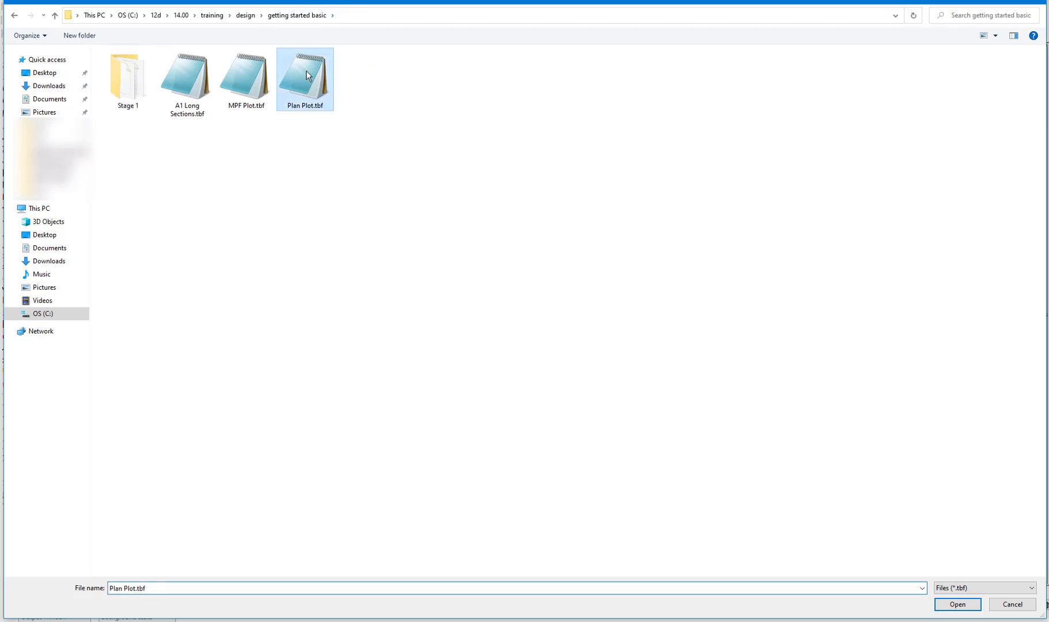
double_click(308, 84)
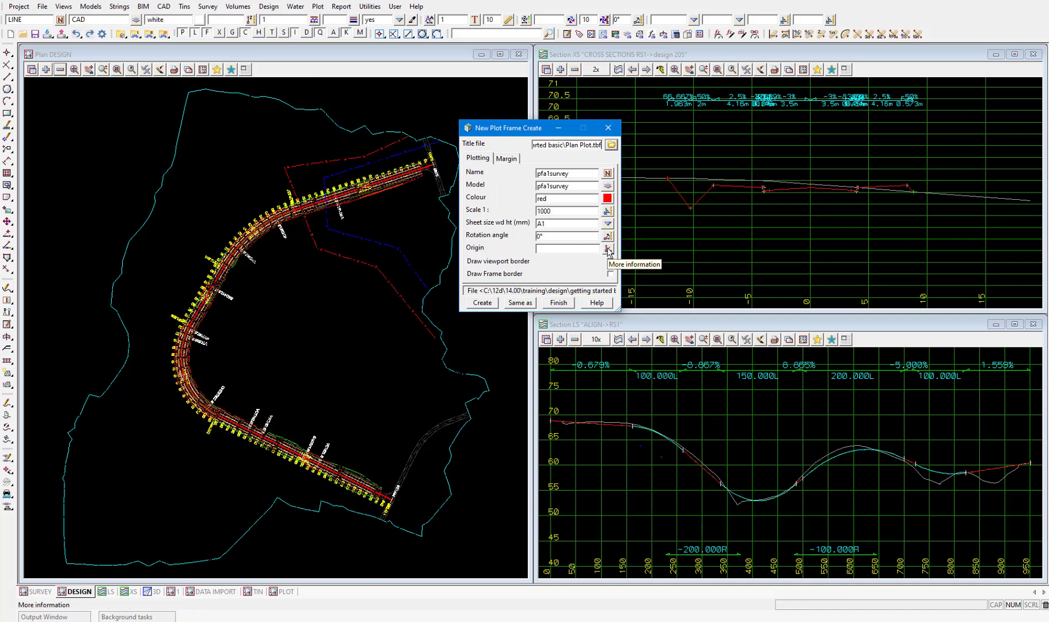
- Pick the frame origin at 42767.0322 37264.966 in the plan view
click(608, 249)
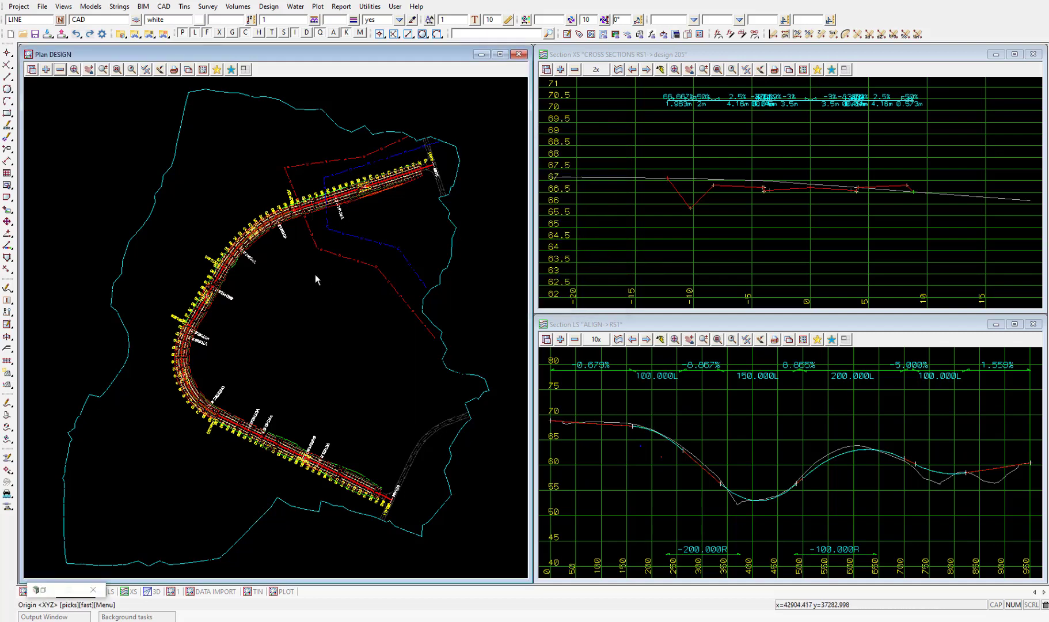
click(292, 279)
middle_click(292, 280)
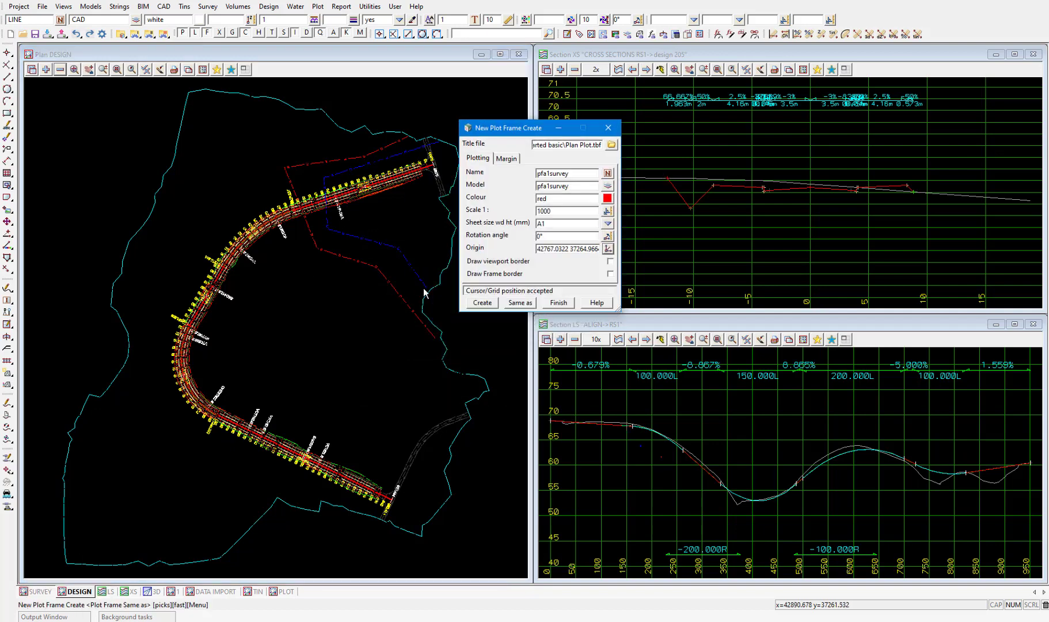
- Create the pfa1survey frame and add its model to the DESIGN plan view as a red rectangle
click(482, 303)
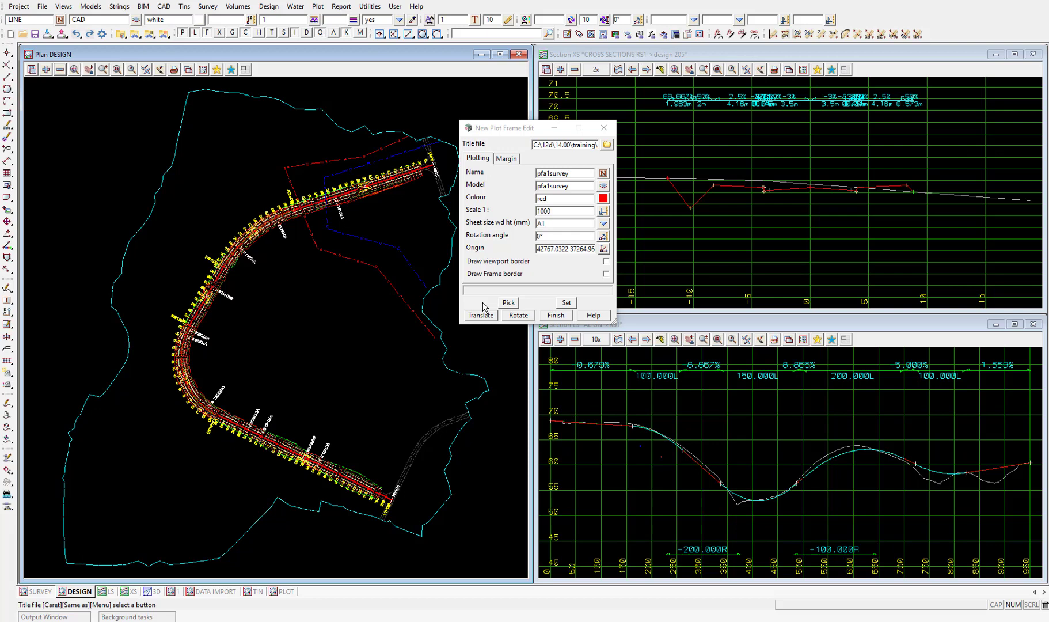
click(46, 71)
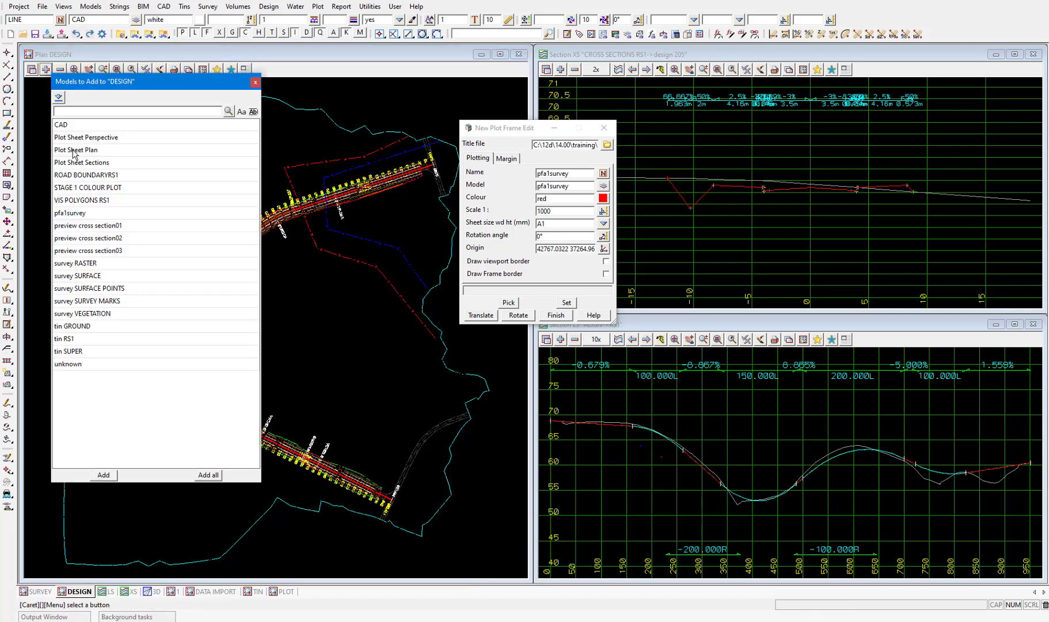
double_click(86, 213)
scroll(127, 299, down, 3)
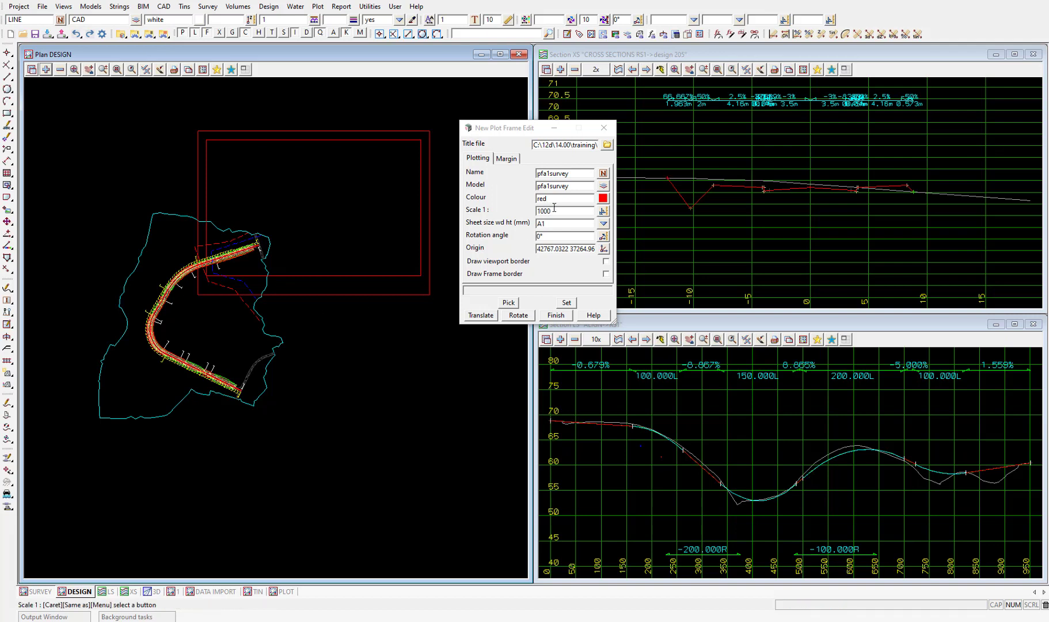
- Change the frame scale from 1000 to 500 and apply it
click(507, 213)
text(5)
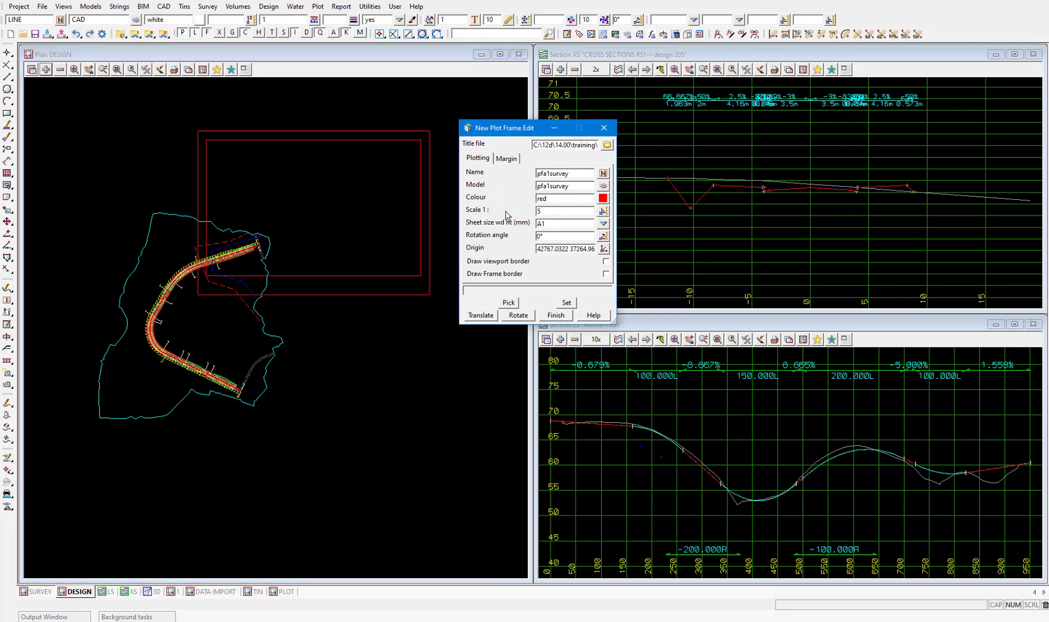
text(00)
click(566, 302)
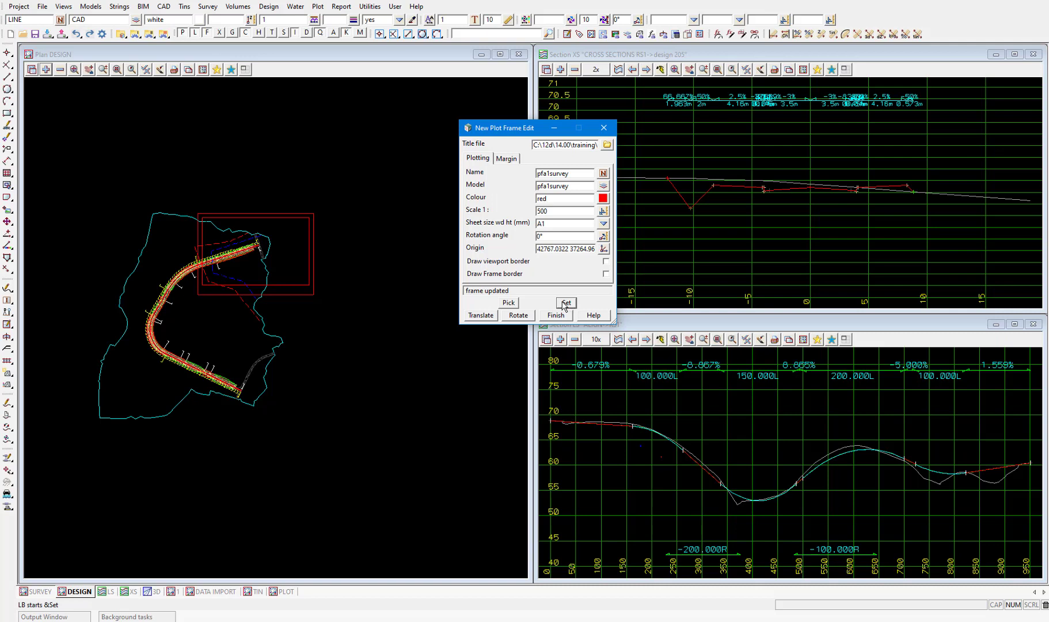
- Rotate the pfa1survey frame to 17°44'43.4" along the road
click(518, 315)
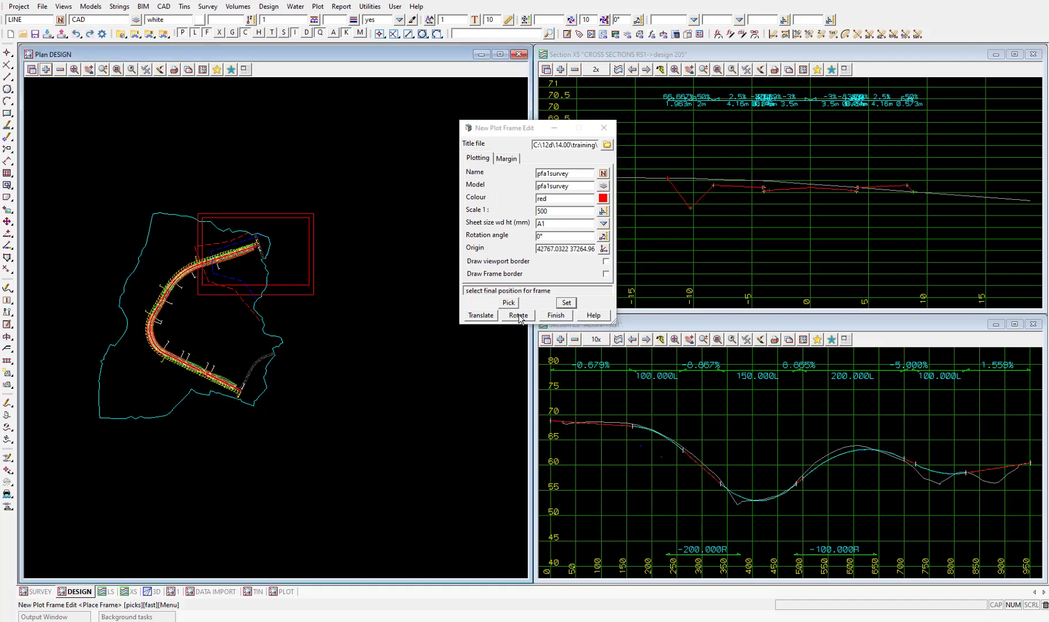
click(328, 253)
middle_click(327, 252)
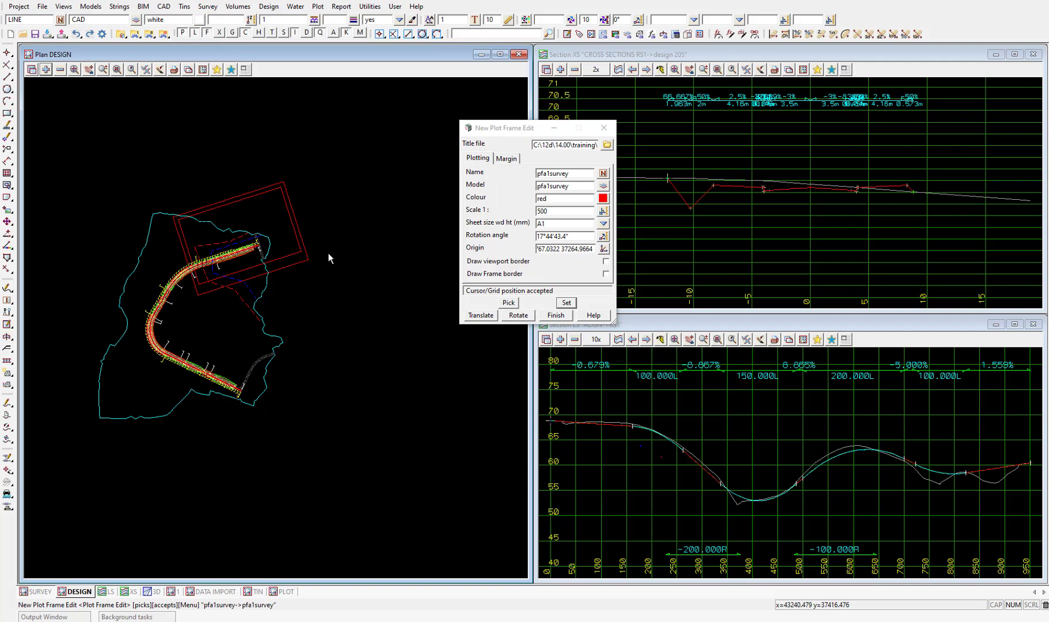
- Move the frame over the road's northern curve to origin 42675.6371 37175.7625
scroll(182, 245, up, 3)
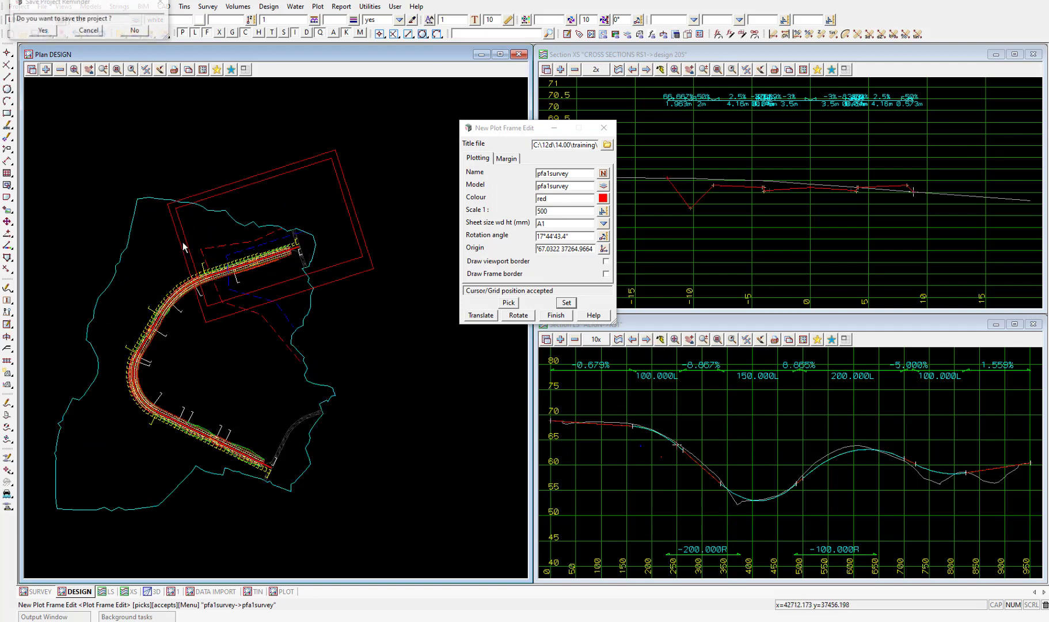
click(480, 316)
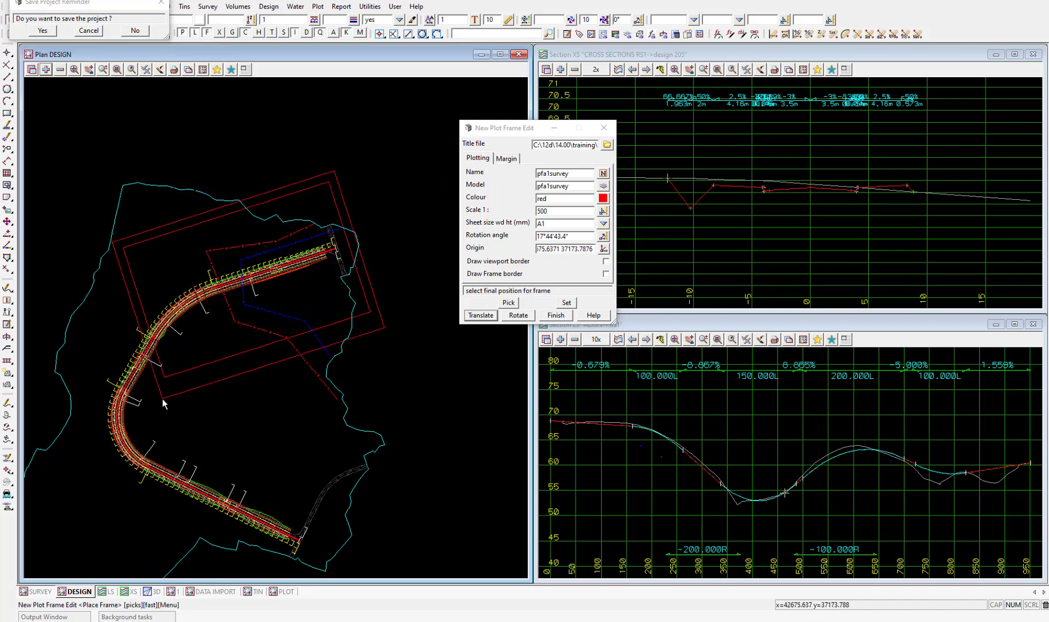
click(162, 397)
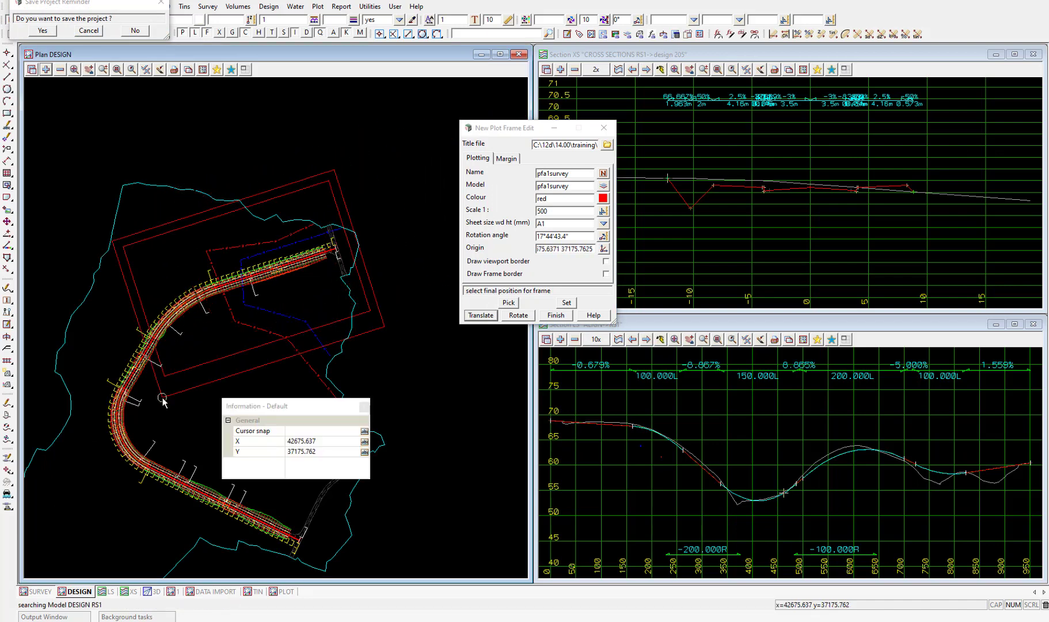
middle_click(161, 398)
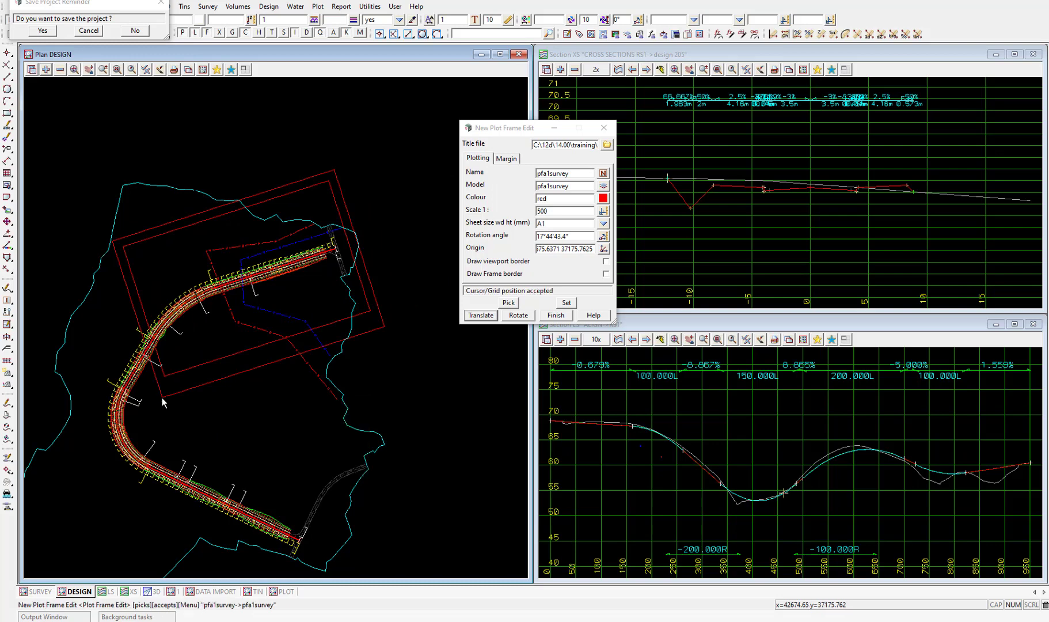
- Finish editing pfa1survey and begin creating another plot frame
click(556, 316)
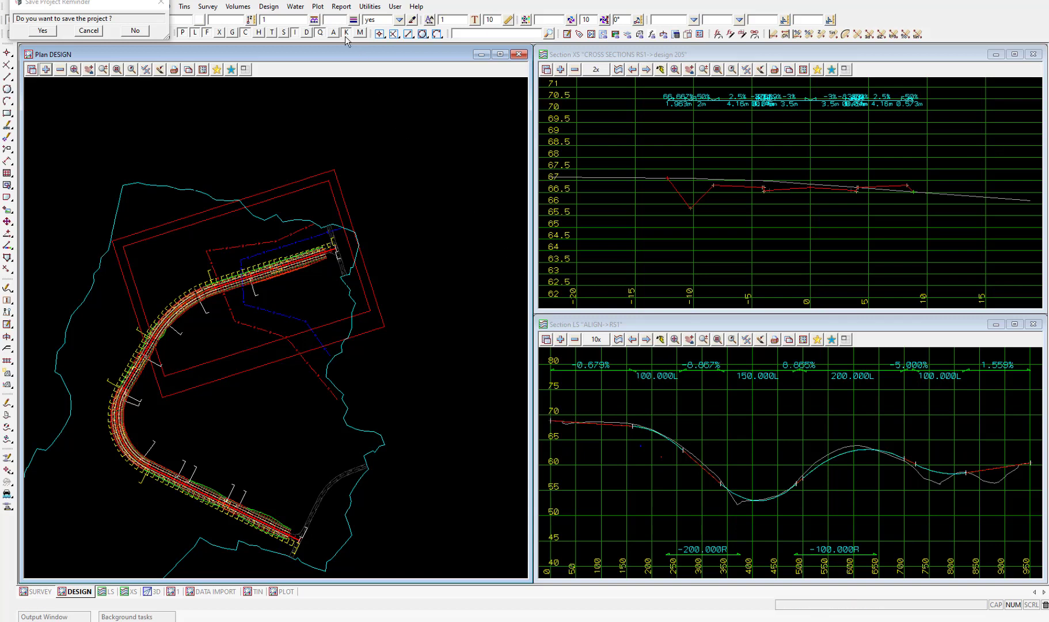
click(318, 7)
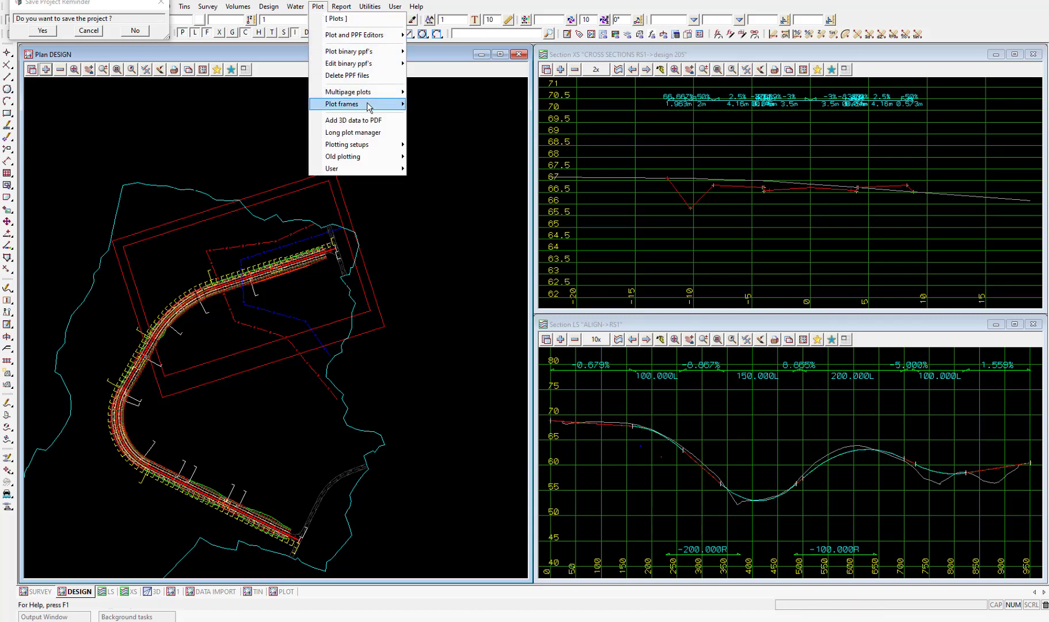
mouse_move(369, 108)
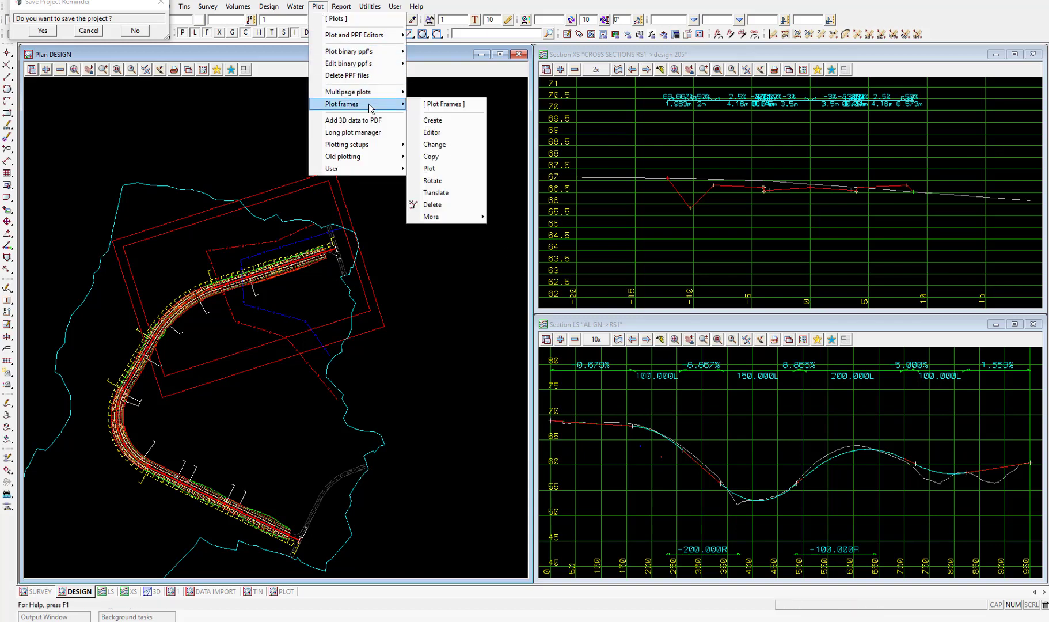
click(452, 123)
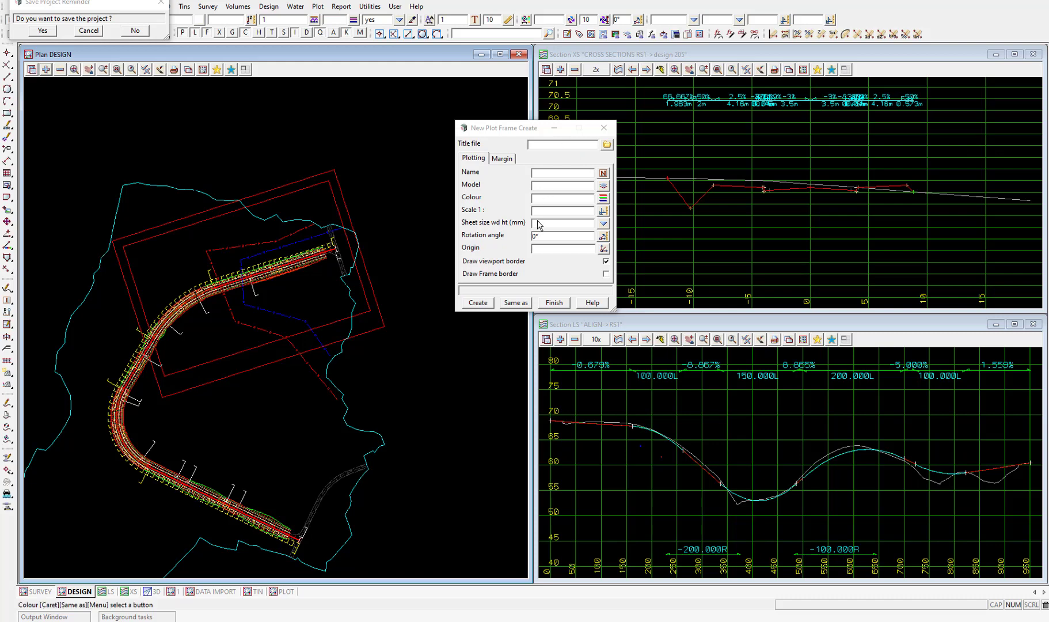
- Copy pfa1survey's settings, rename the new frame pfa1survey2 and colour it green
click(517, 301)
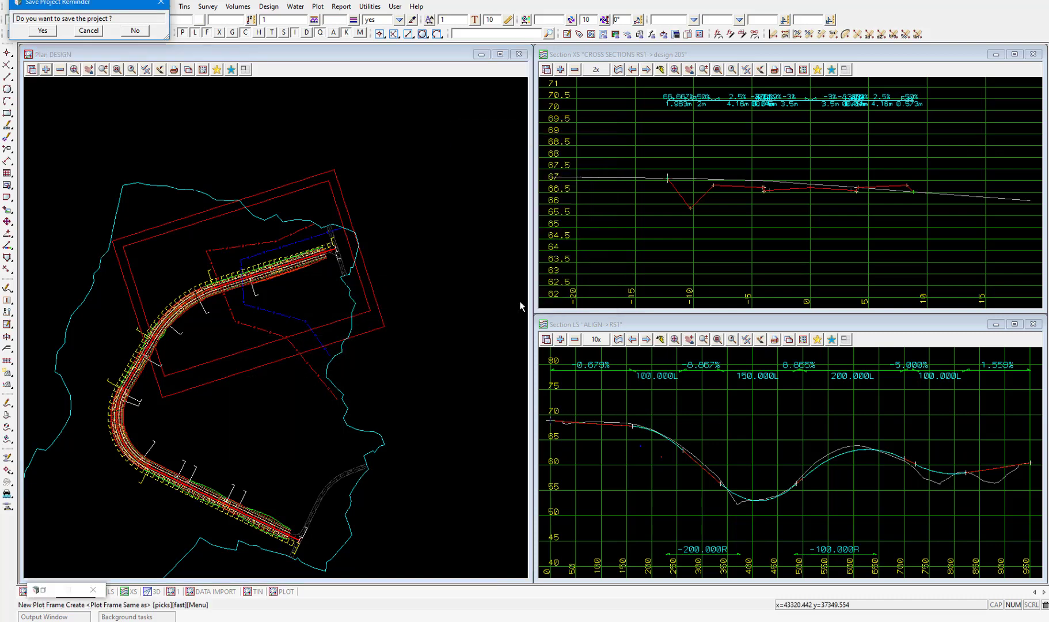
click(376, 335)
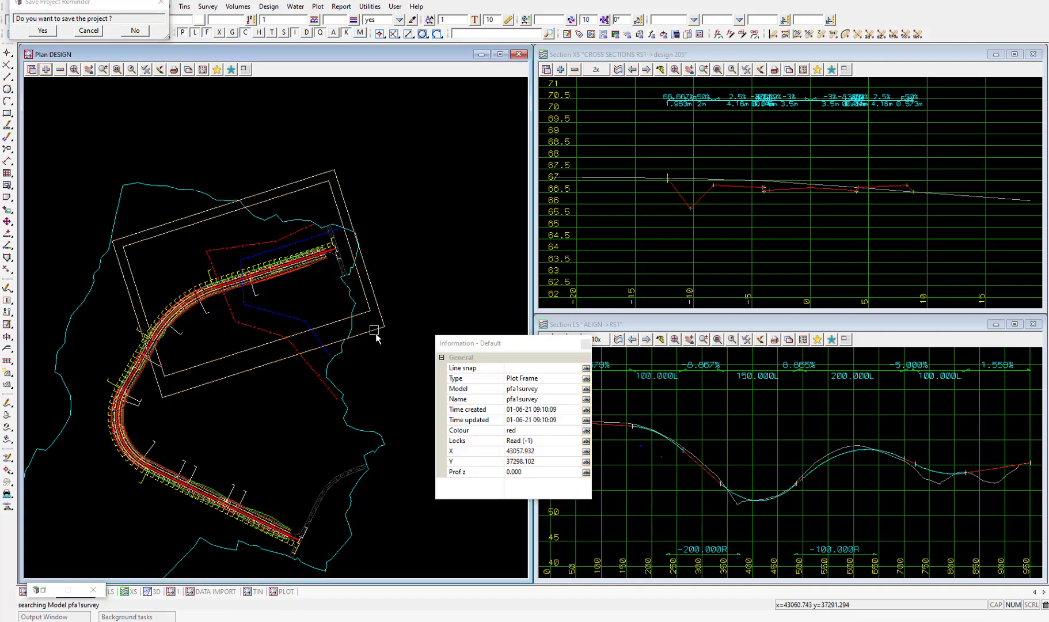
middle_click(376, 334)
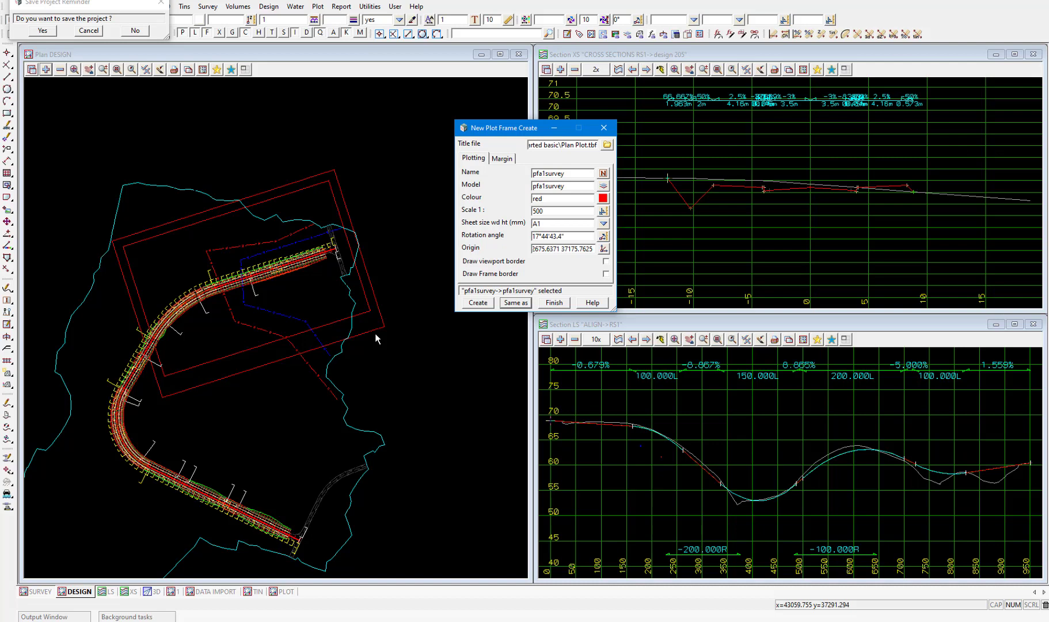
click(576, 174)
text(2)
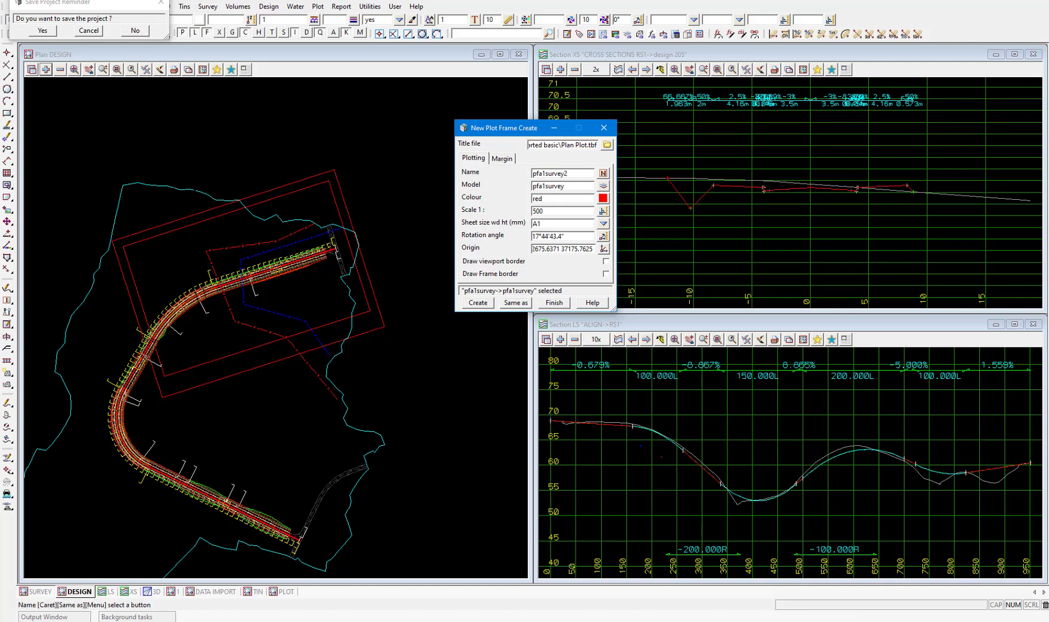
click(603, 198)
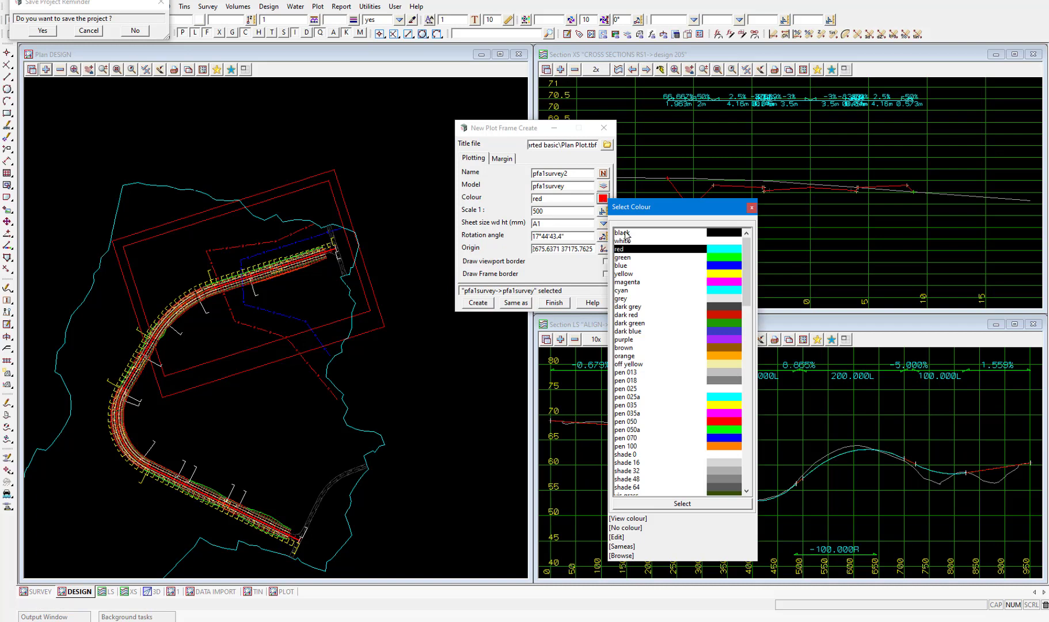
double_click(627, 258)
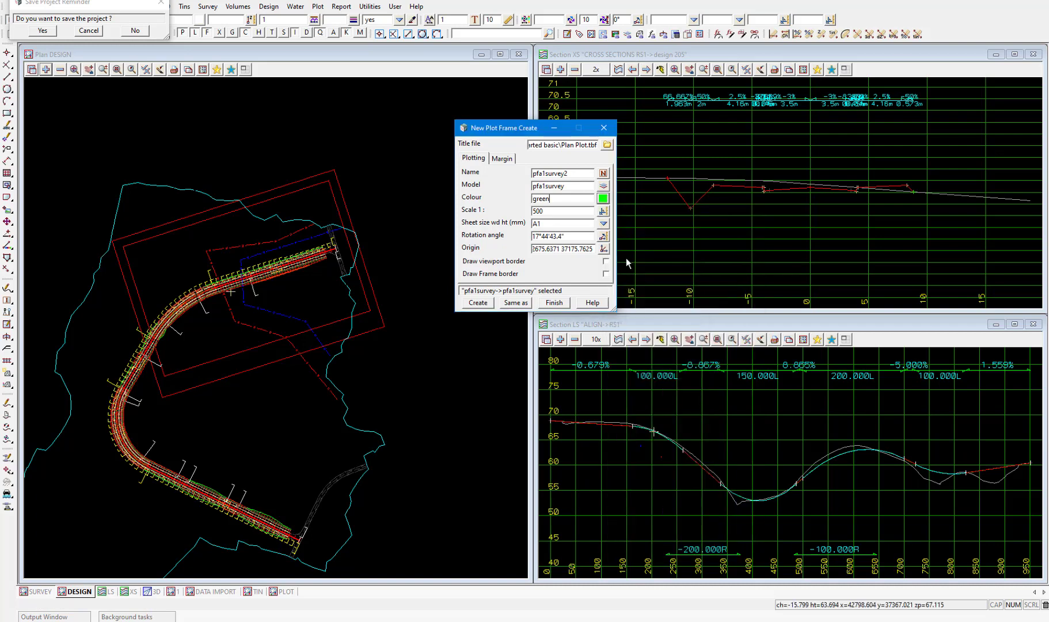
- Create the green pfa1survey2 frame and rotate it to 61°18'49.97"
click(481, 304)
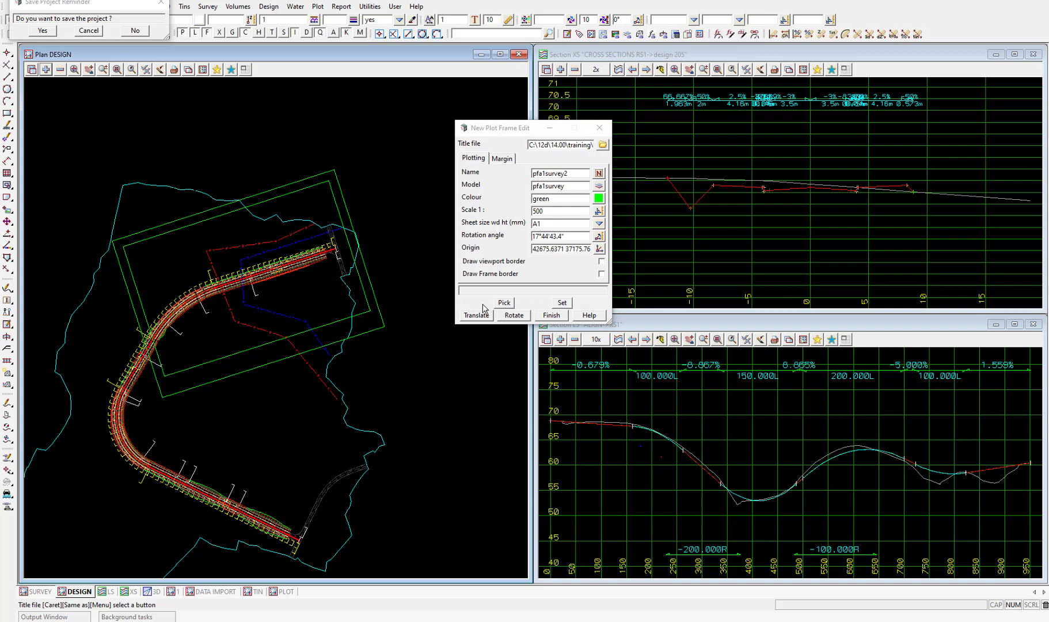
click(513, 315)
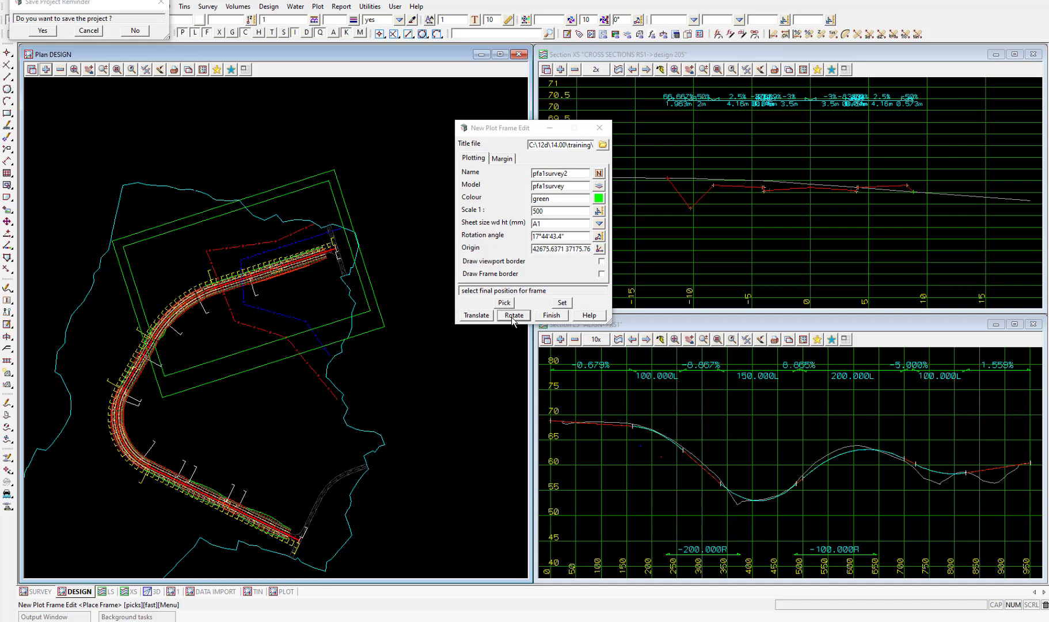
click(321, 254)
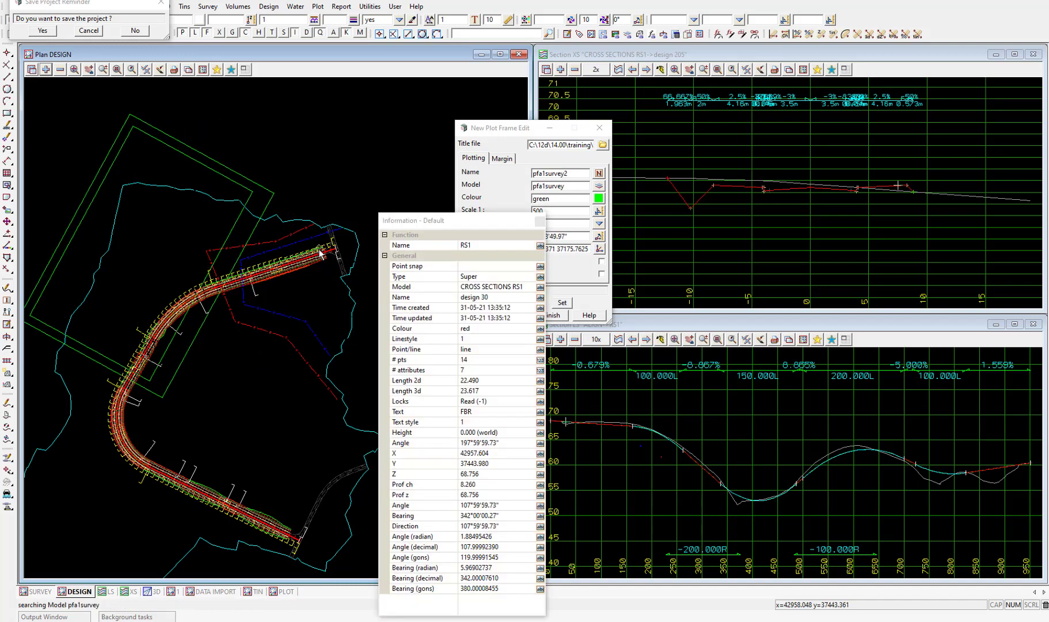
middle_click(320, 253)
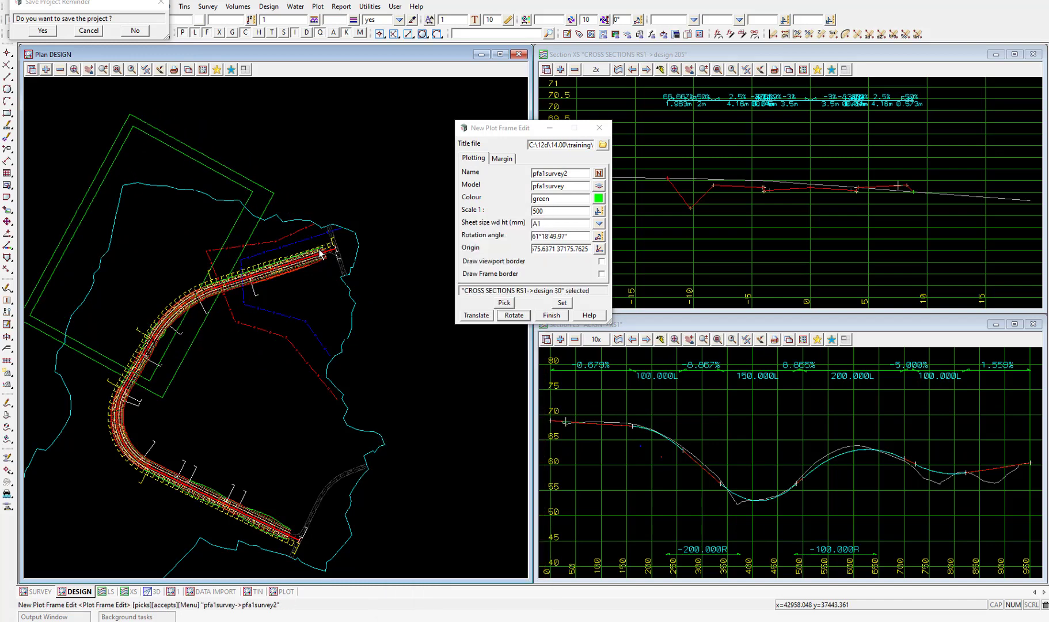
- Move the green frame over the road's lower-left leg to origin 42662.382 36932.9896 and apply
click(476, 315)
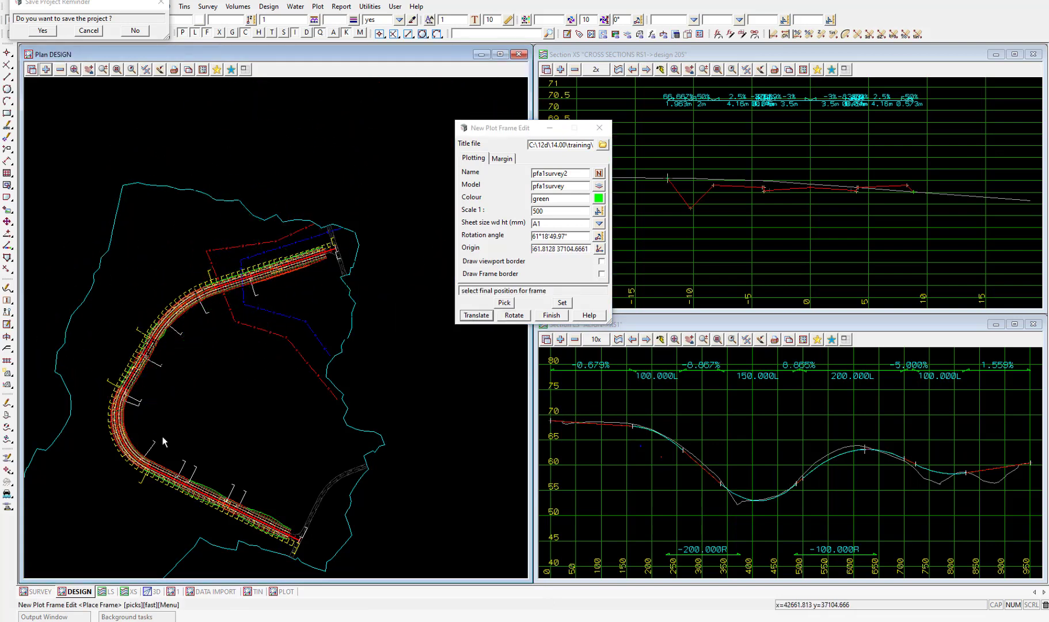
scroll(199, 426, down, 2)
scroll(200, 449, up, 2)
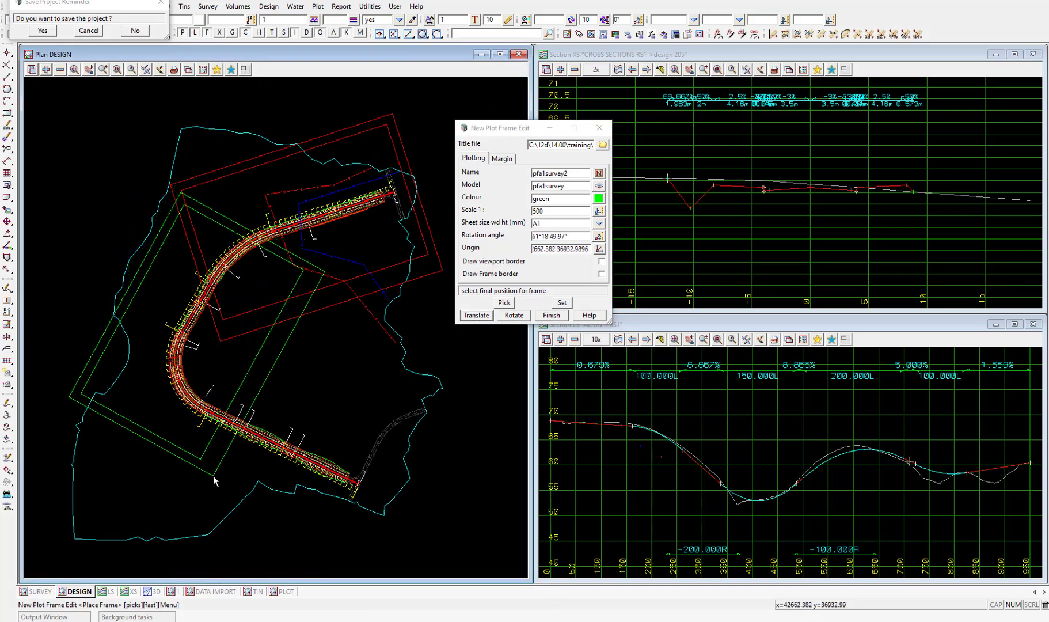
click(213, 476)
middle_click(213, 476)
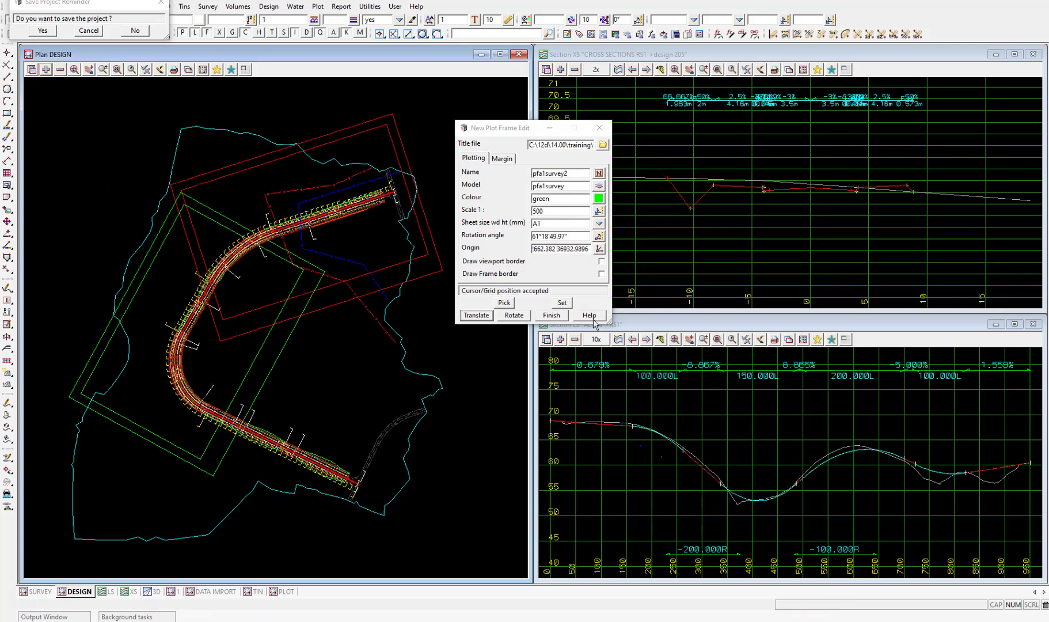
click(562, 303)
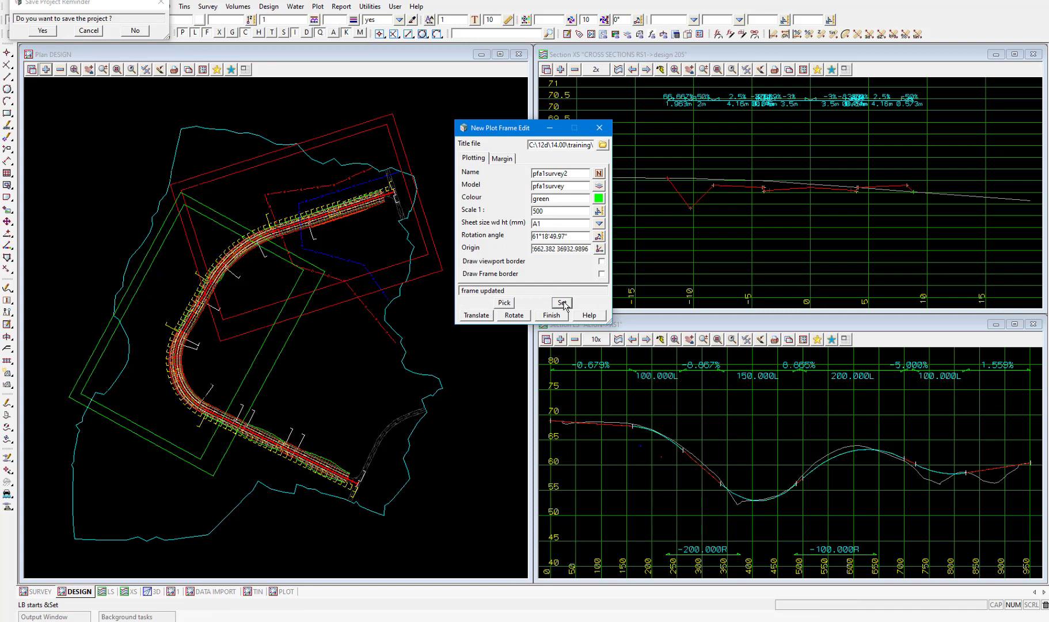
- Finish editing pfa1survey2 and begin creating a third plot frame
click(553, 316)
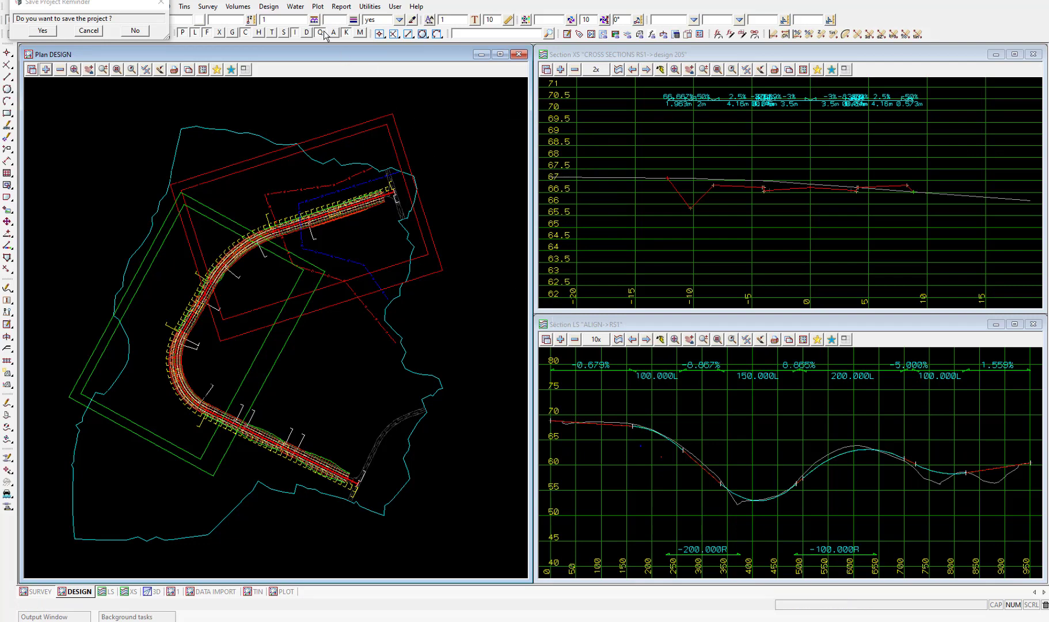
click(319, 8)
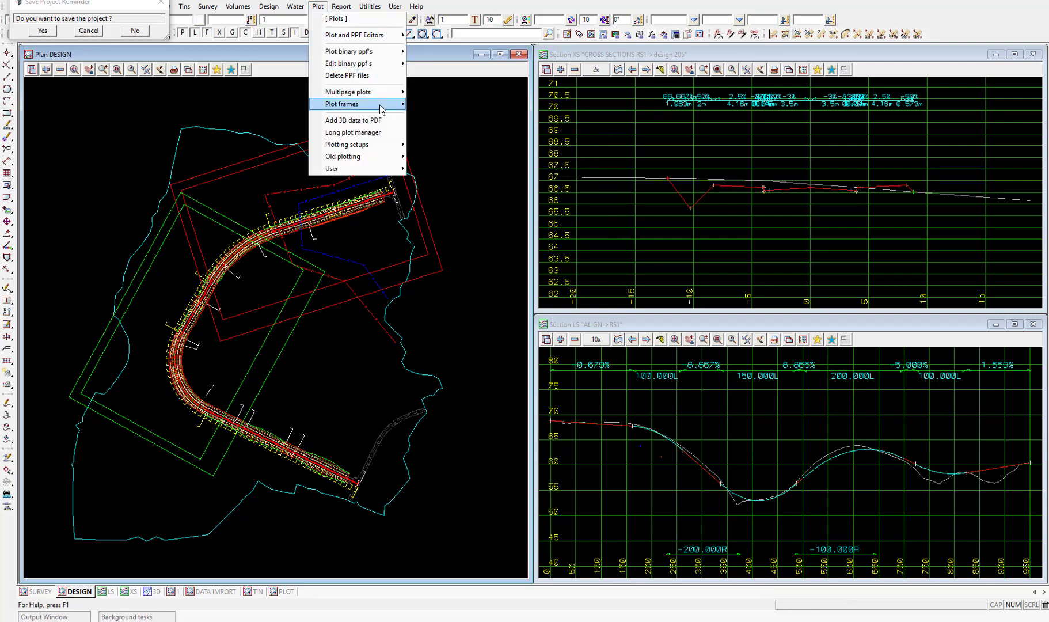
mouse_move(393, 103)
click(455, 122)
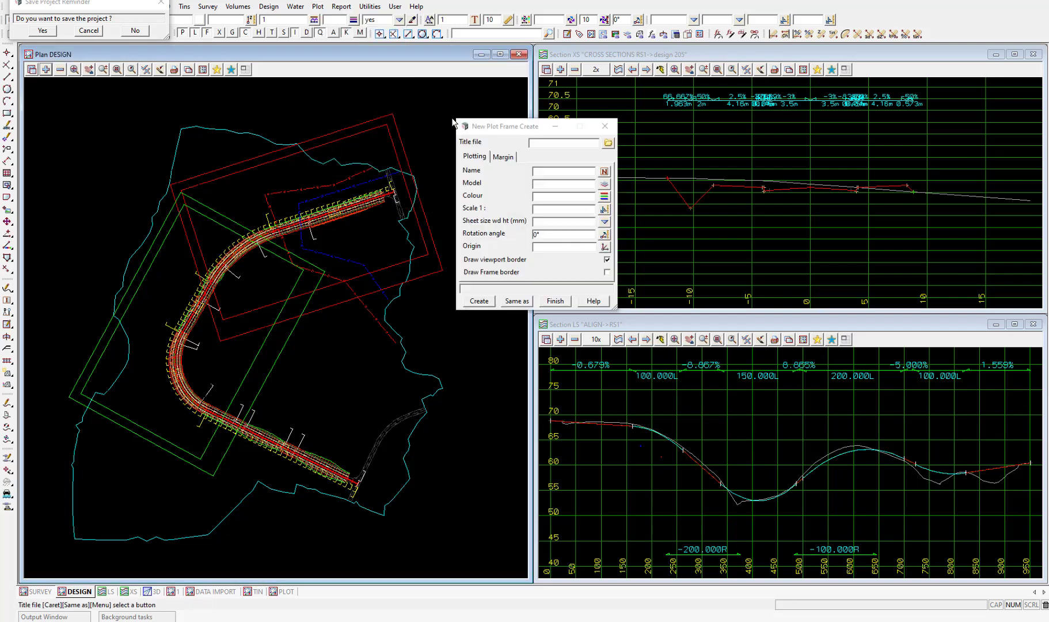
- Copy the green frame's settings, rename it pfa1survey3, colour it blue and create it
click(520, 302)
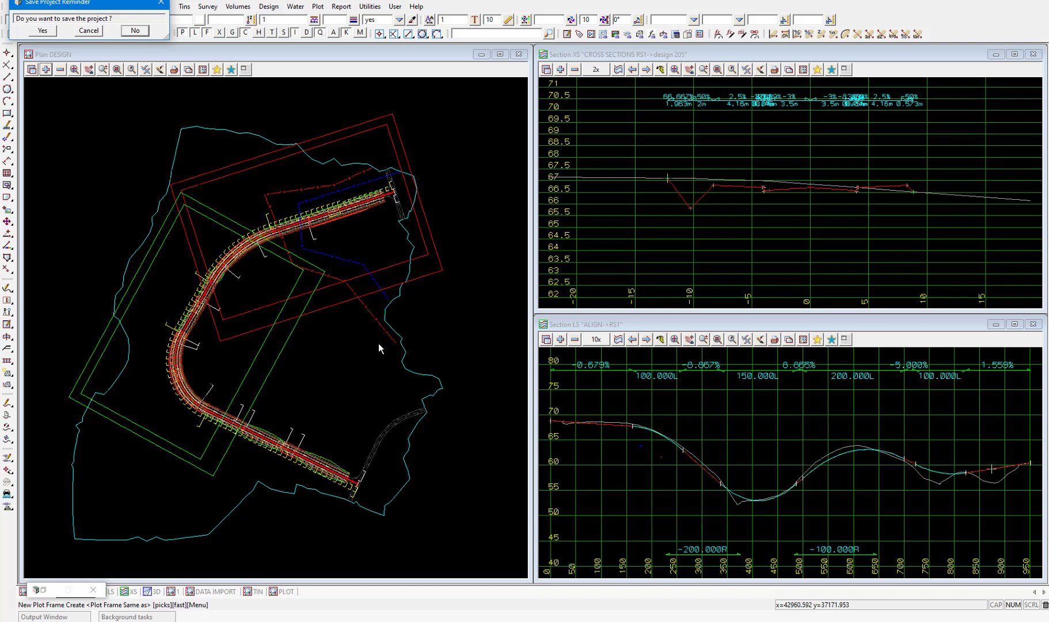
click(265, 383)
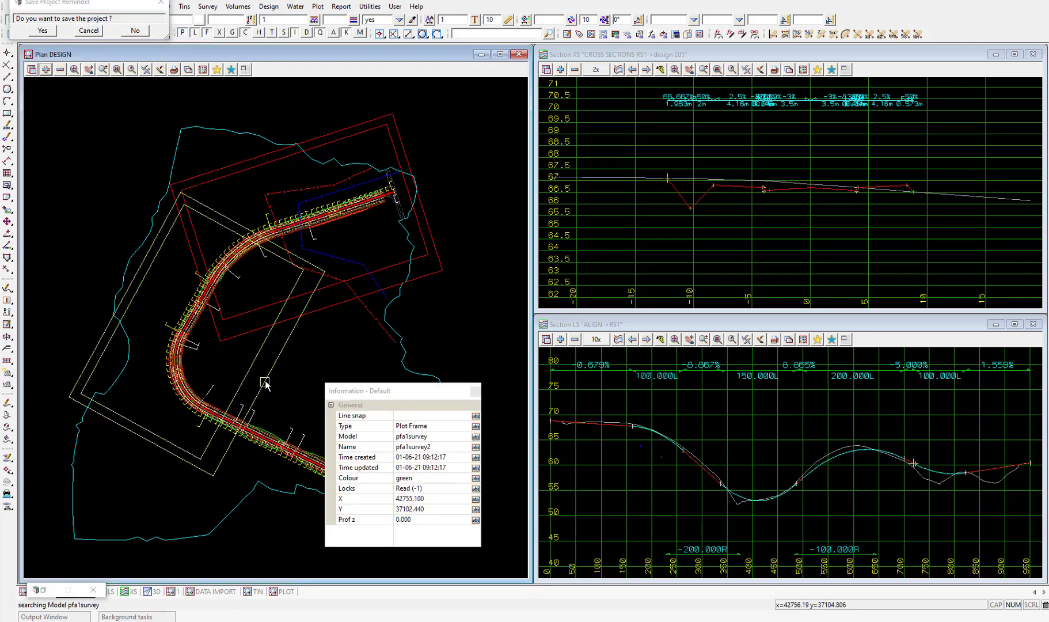
middle_click(265, 385)
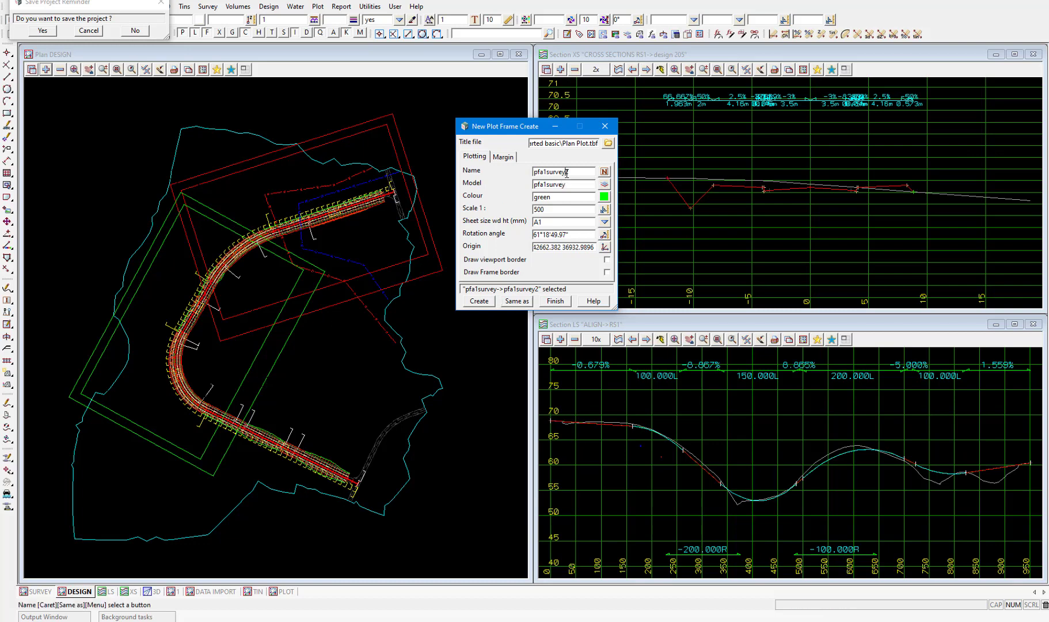
drag(565, 173, 571, 172)
text(3)
click(604, 196)
double_click(628, 263)
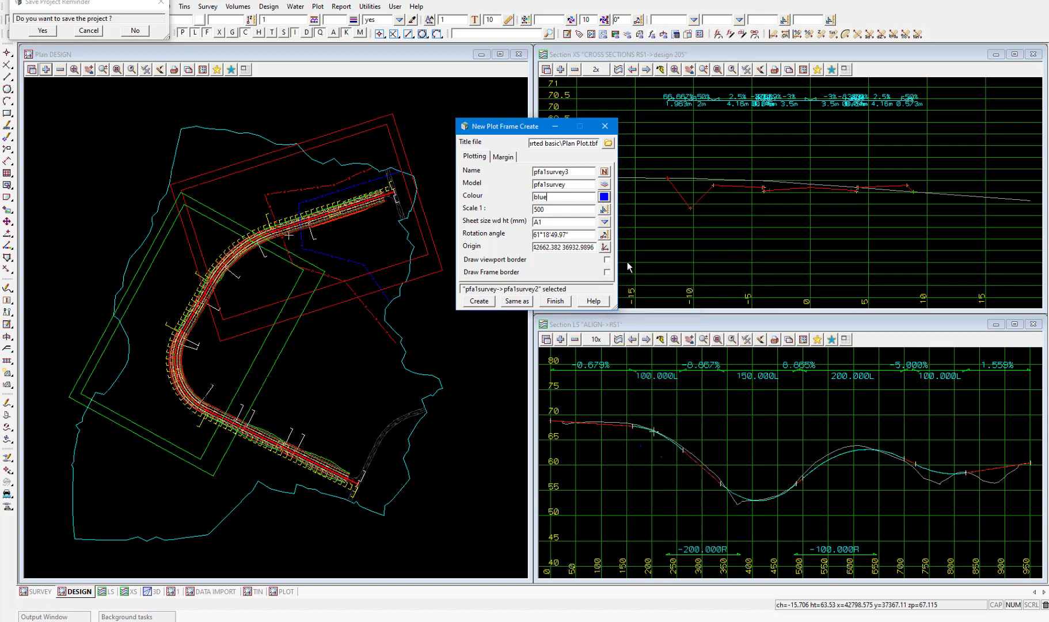
click(479, 301)
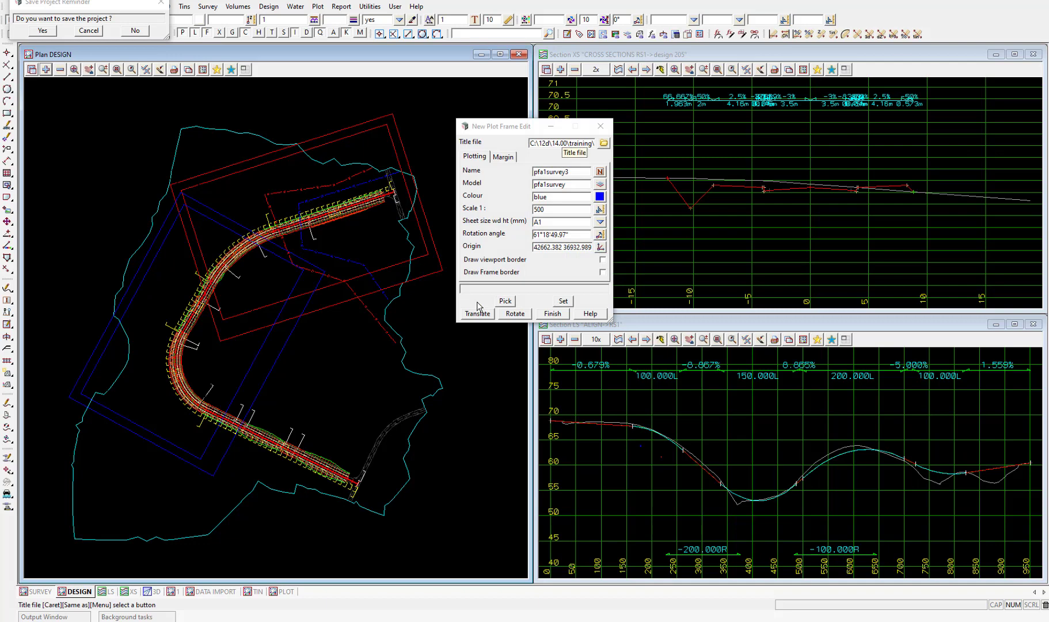
- Rotate the blue frame to 334°31'44.09" and place it at origin 42584.8928 36979.2722
click(515, 314)
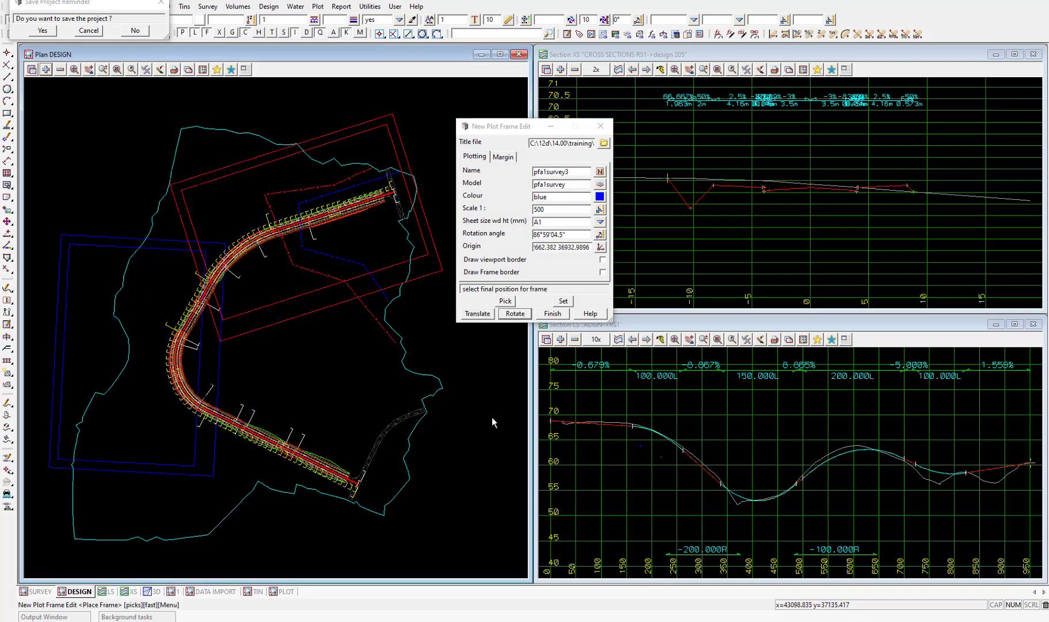
scroll(403, 370, down, 1)
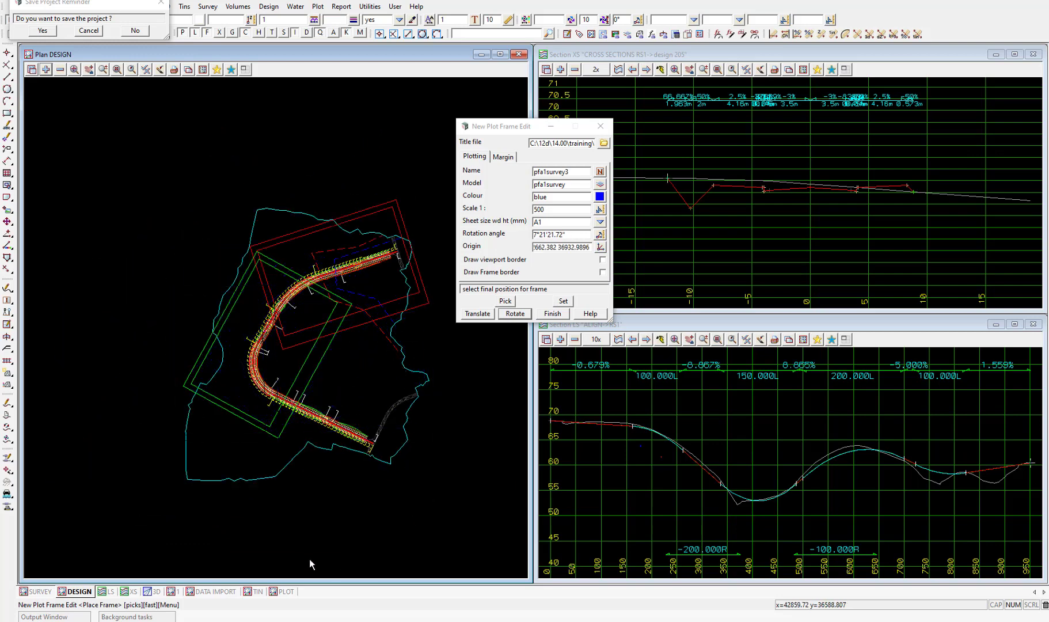
click(283, 541)
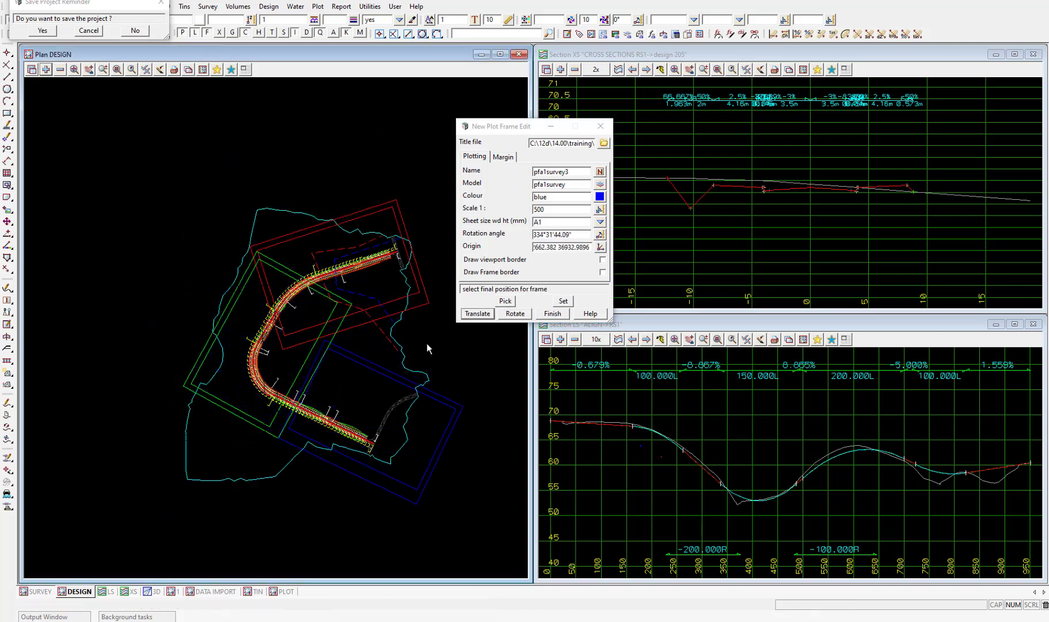
click(250, 421)
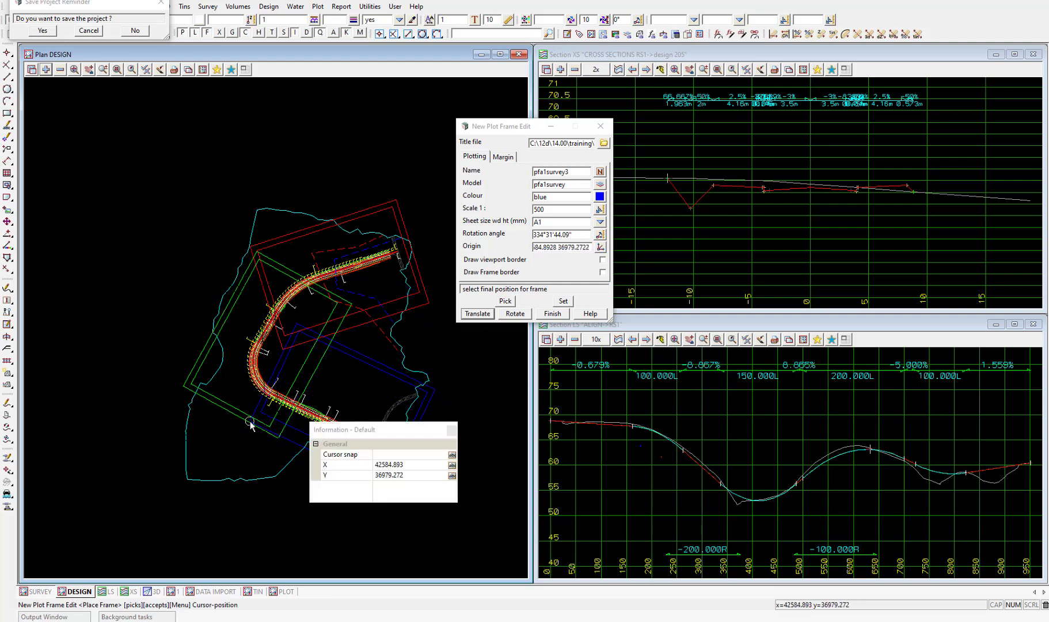
middle_click(250, 424)
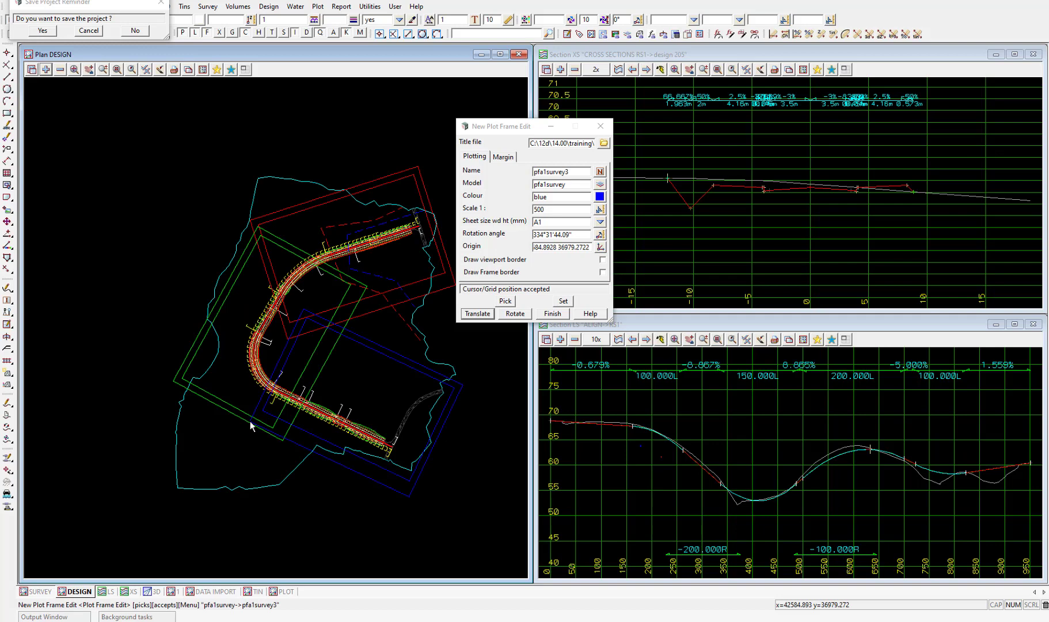
click(563, 301)
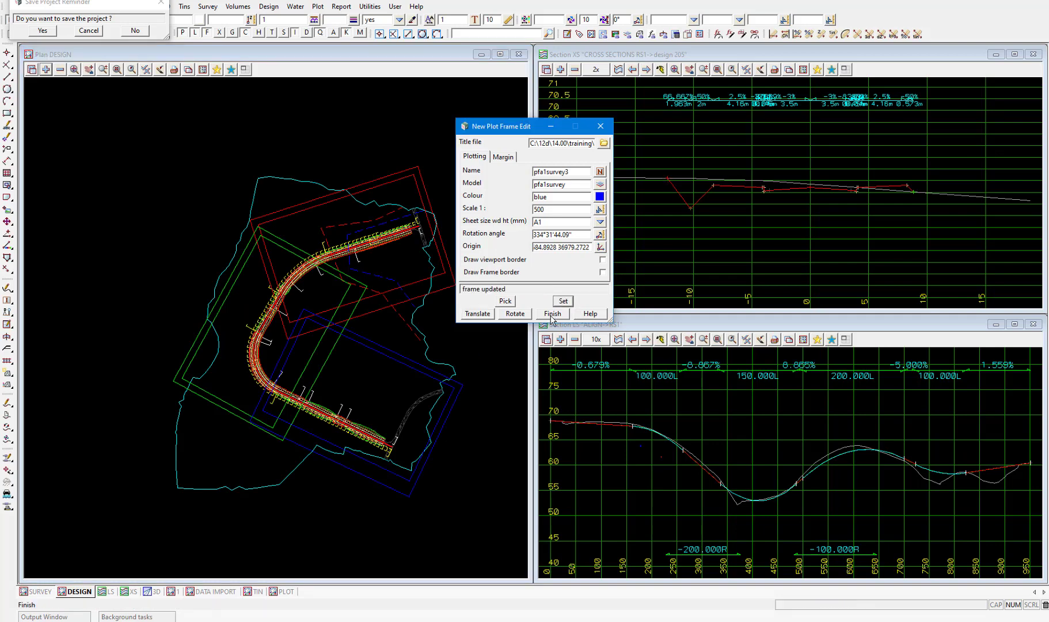
click(551, 314)
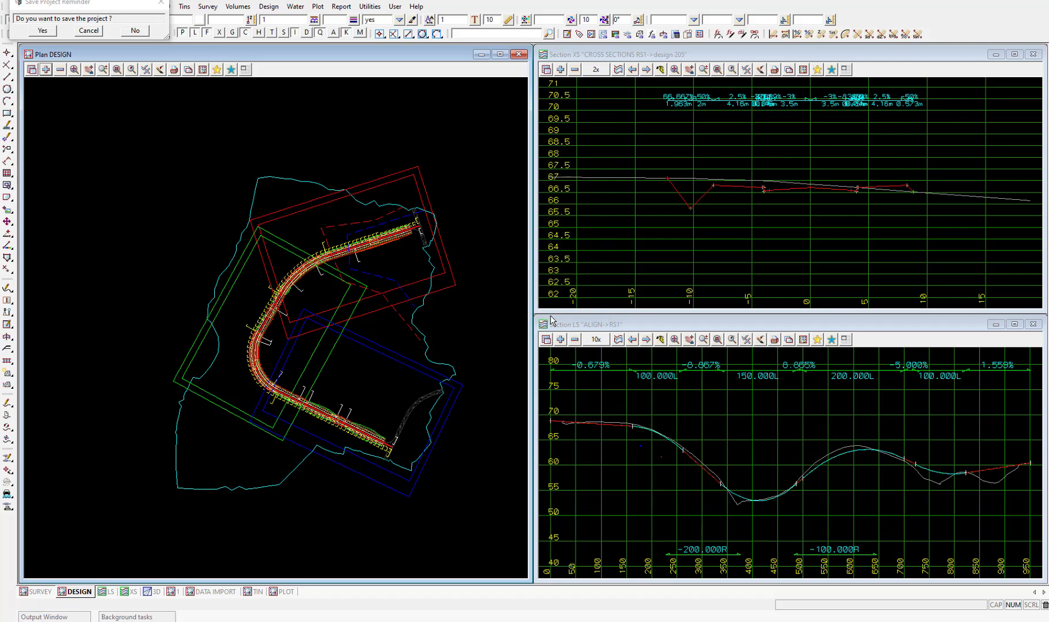
click(319, 6)
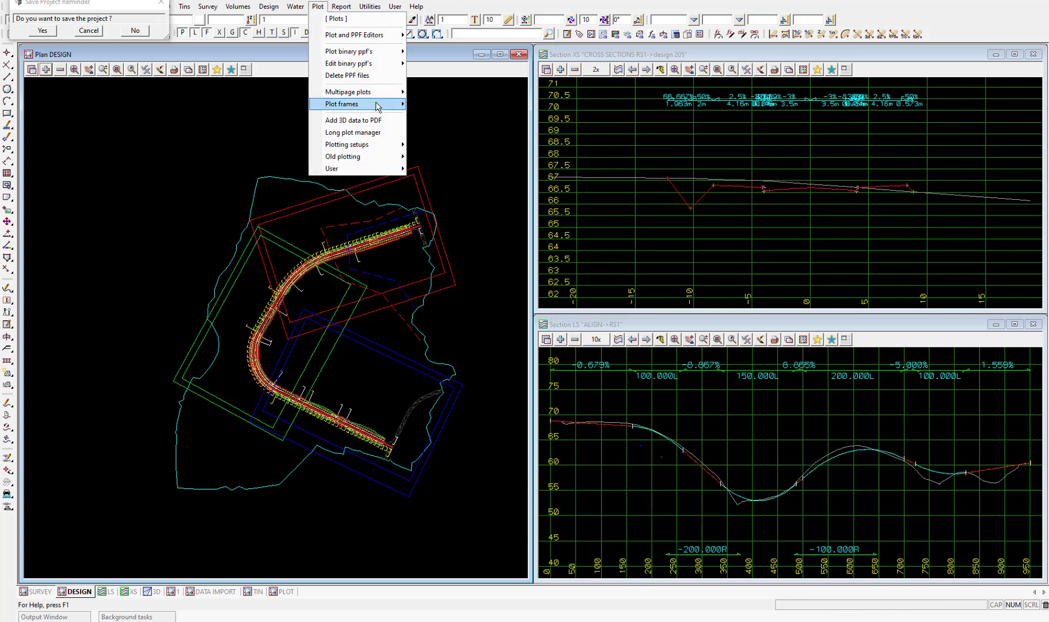
mouse_move(380, 104)
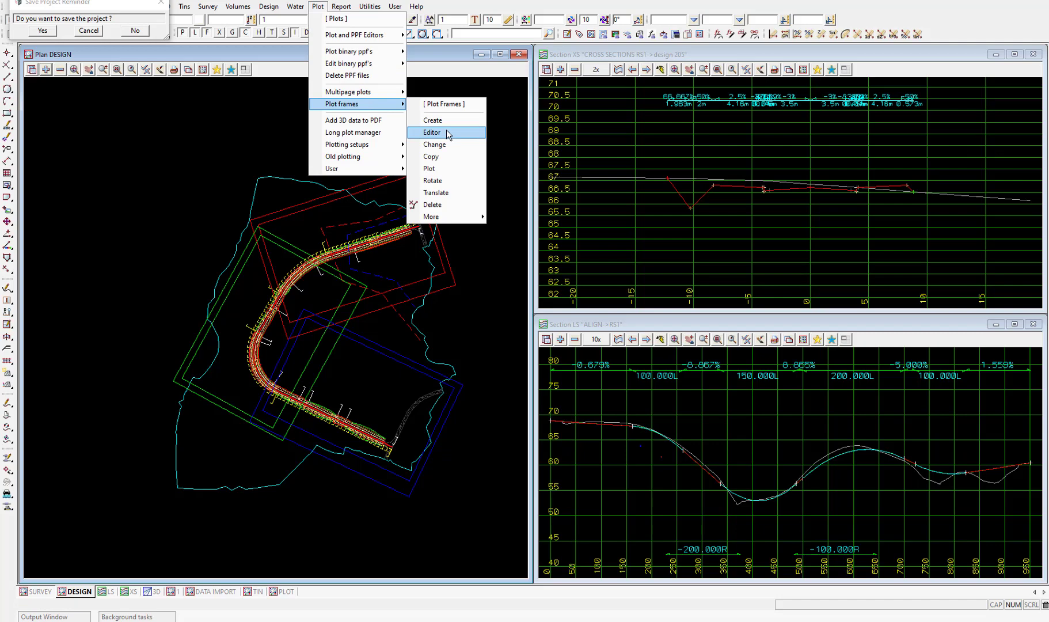
click(447, 133)
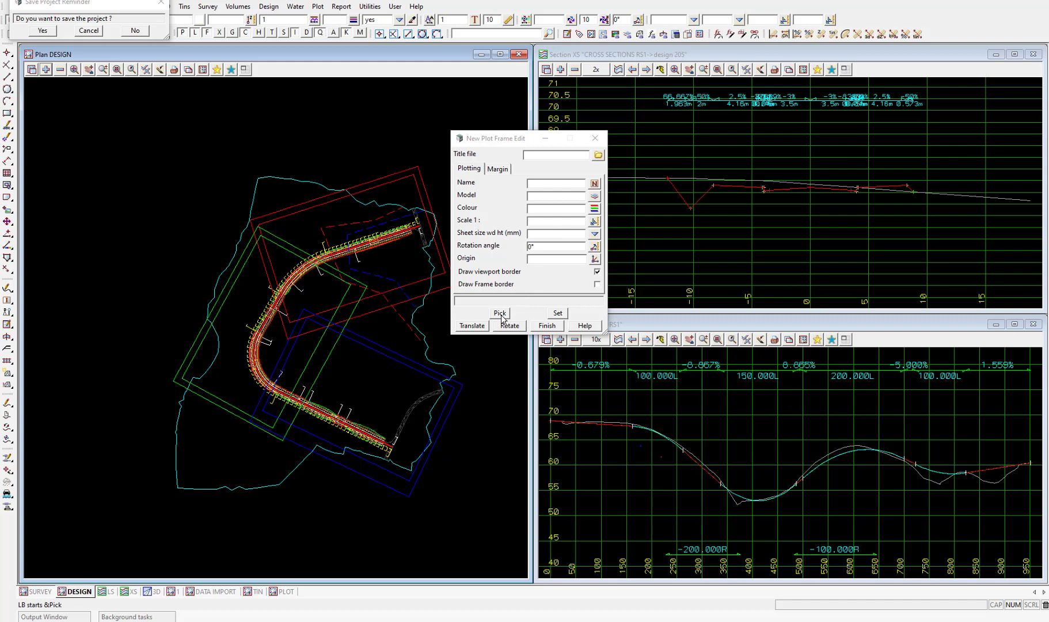
click(500, 314)
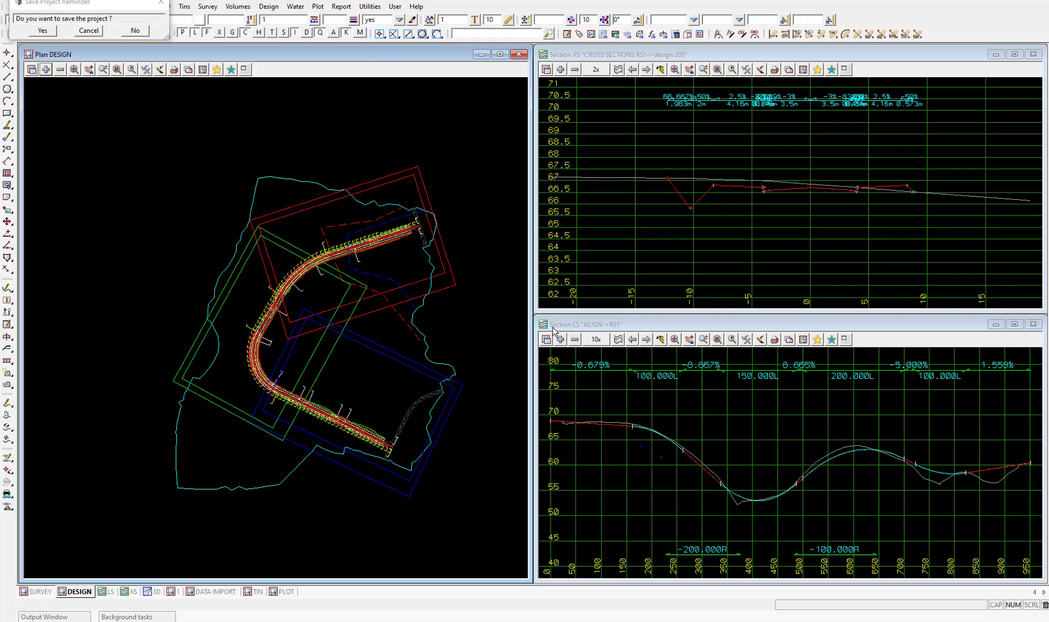
- Open the Plot Frame PPF Editor from the DESIGN plan and set Model of frames to pfa1survey
click(175, 71)
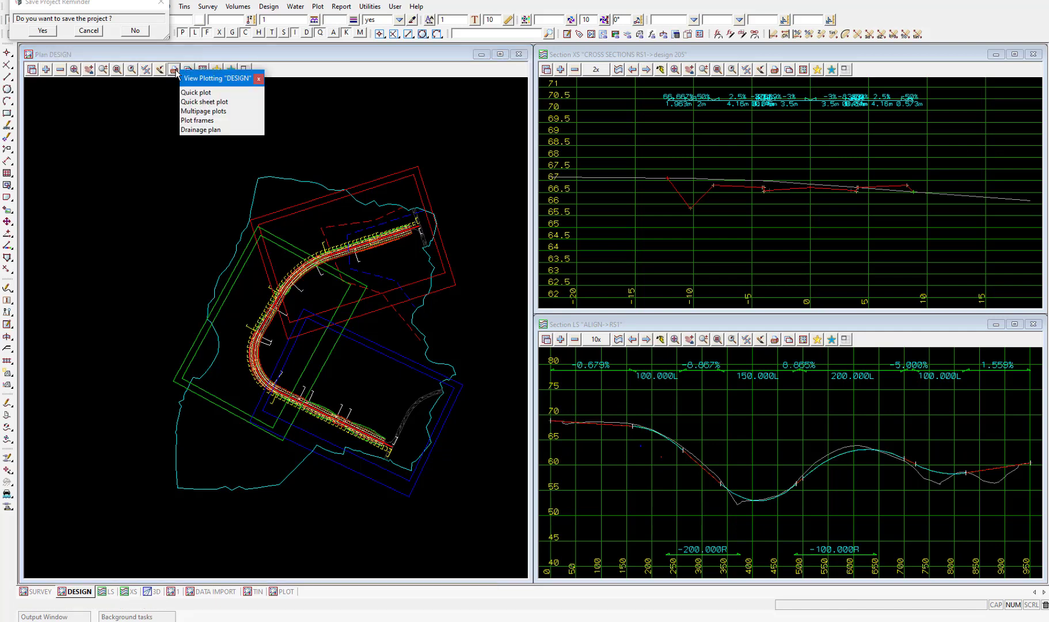
click(217, 120)
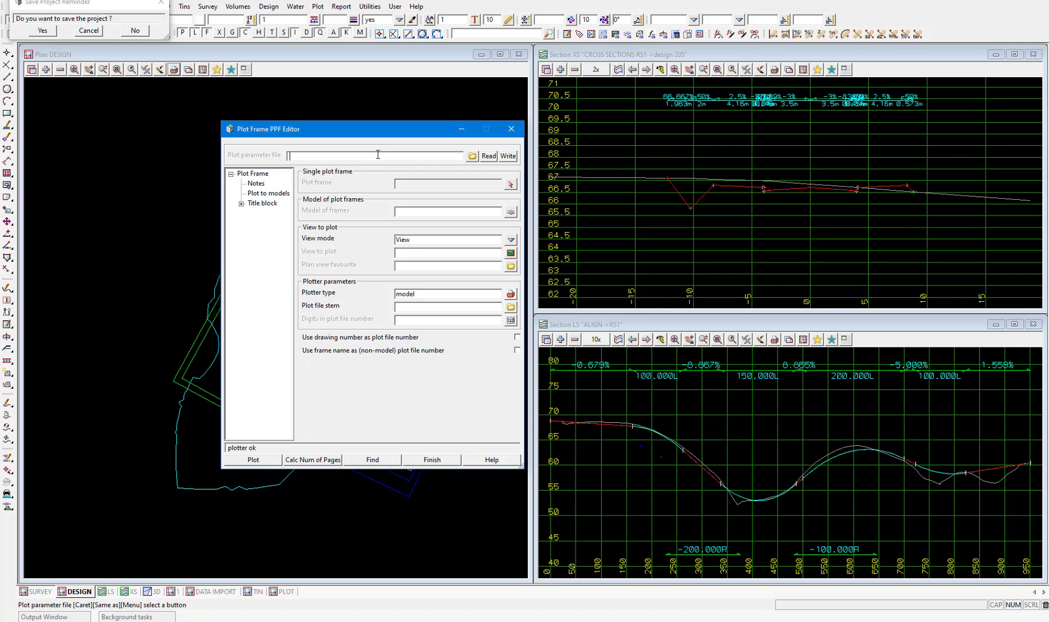
click(510, 212)
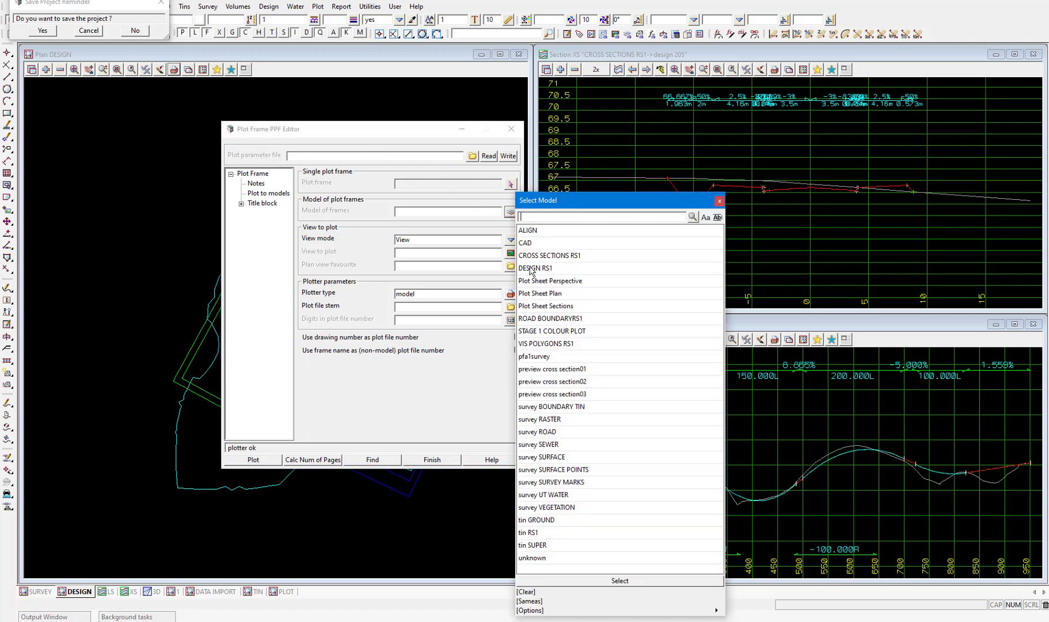
click(553, 356)
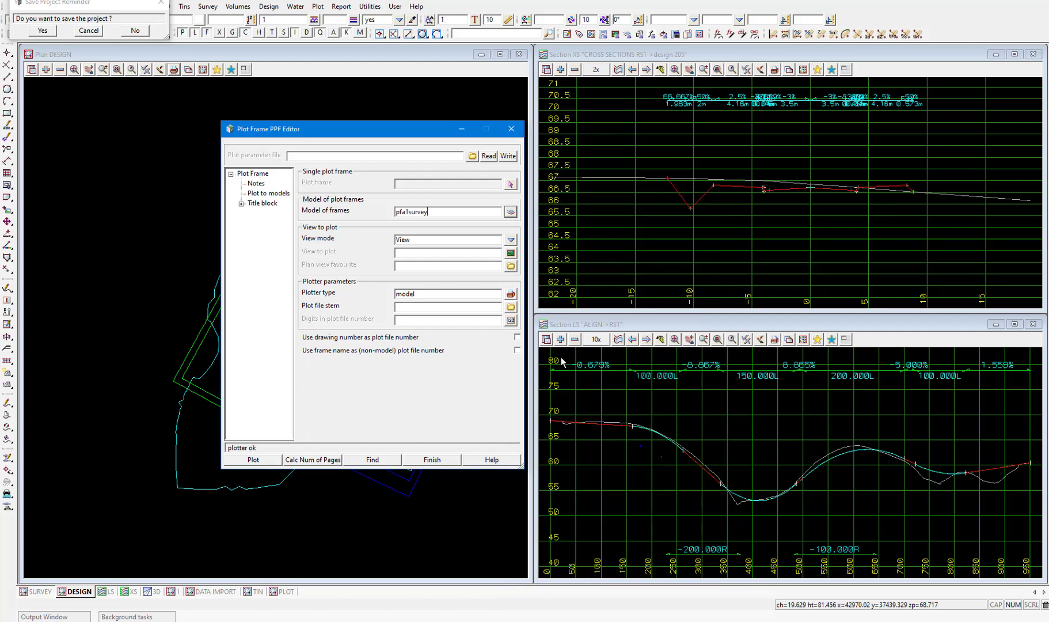
- Set View to plot to DESIGN and the plot file stem to 'preview plot frames'
click(511, 253)
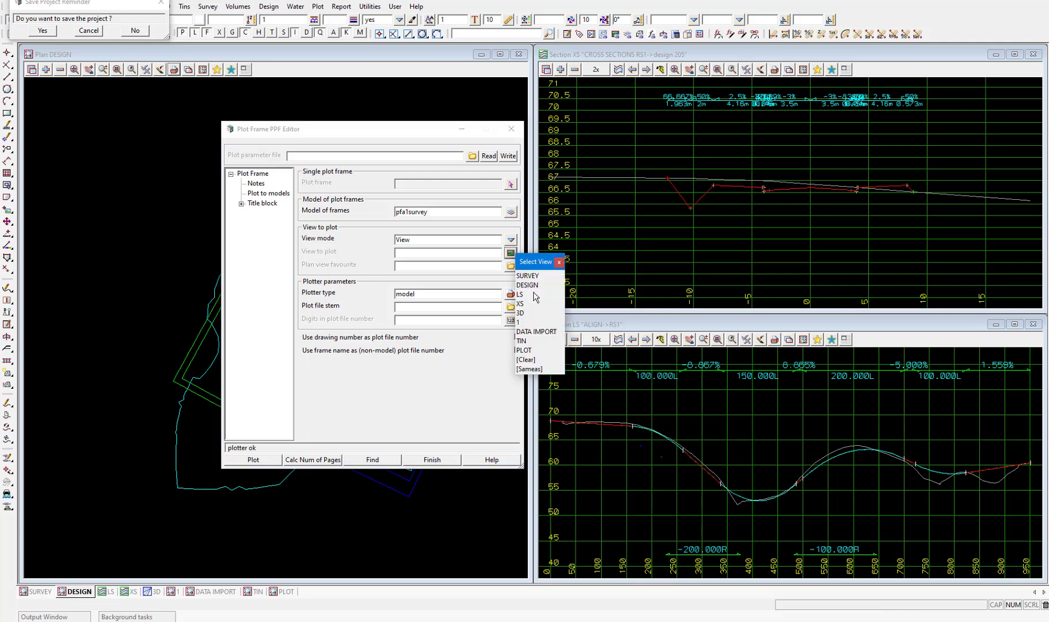
click(537, 285)
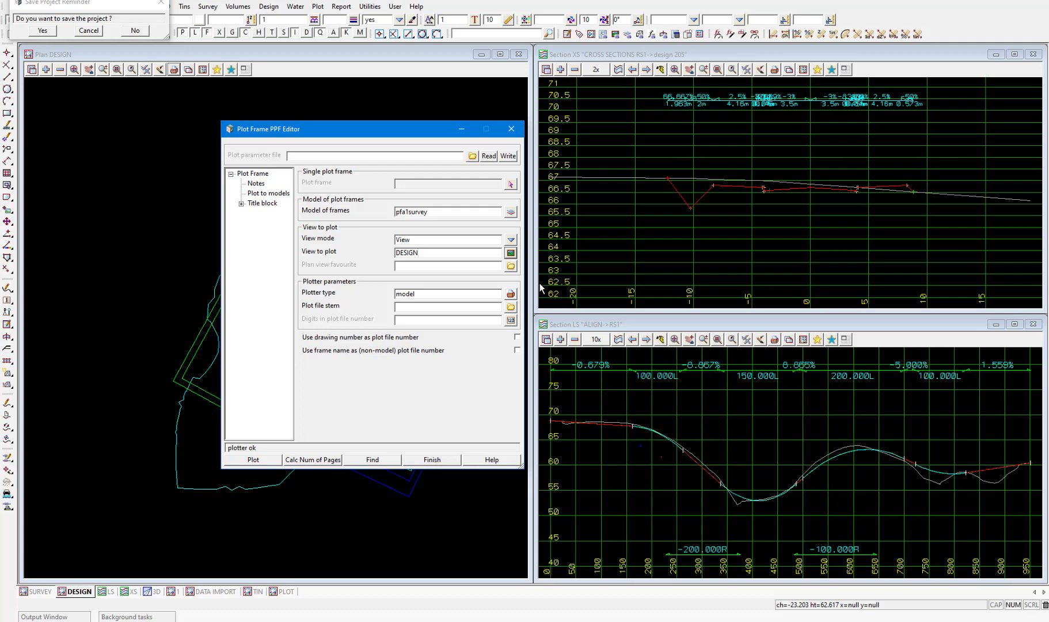
click(459, 305)
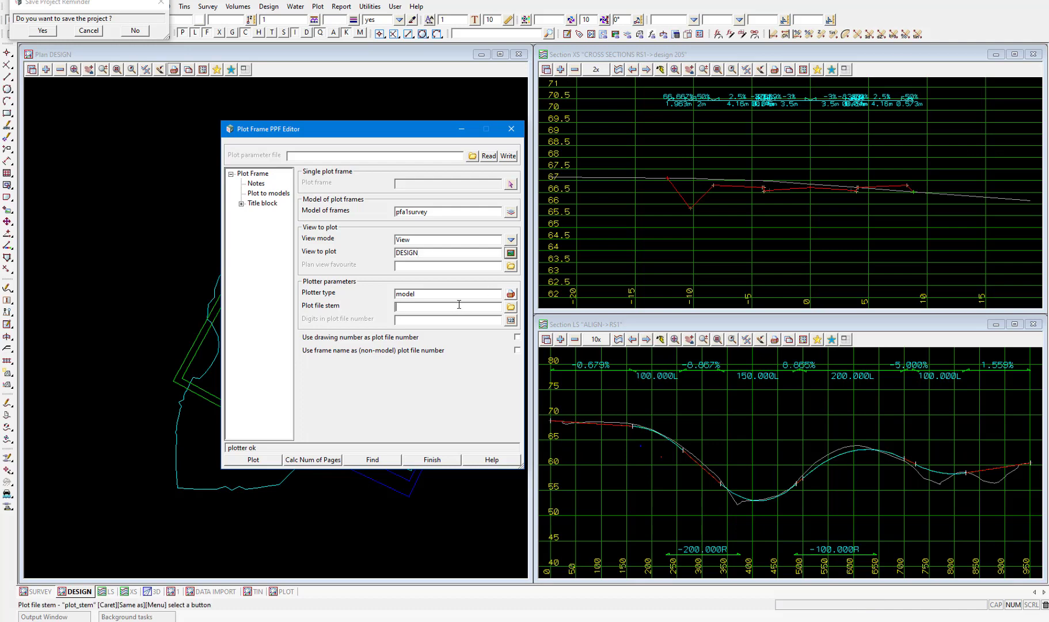
text(preview plot frames)
- Under Plot to models, set Clean plot models beforehand to 'clean all elements'
click(268, 194)
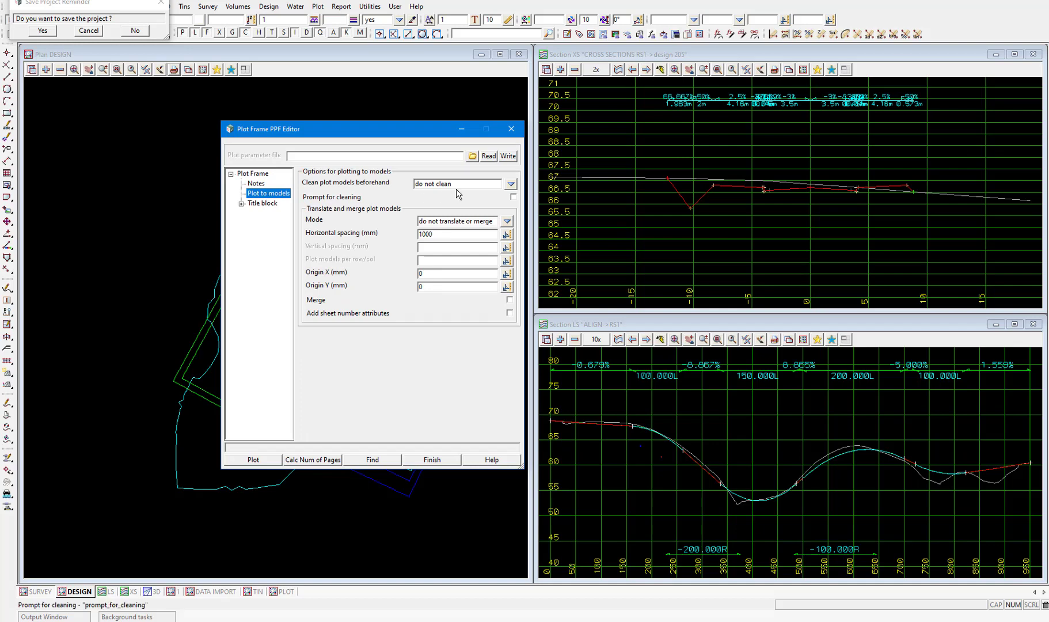
click(510, 184)
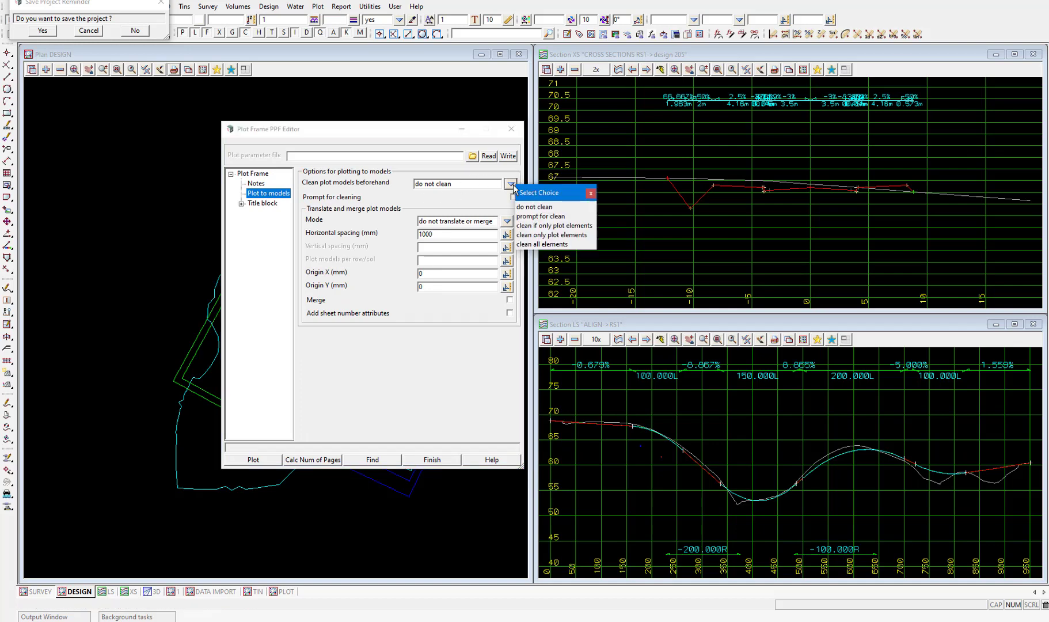
click(542, 244)
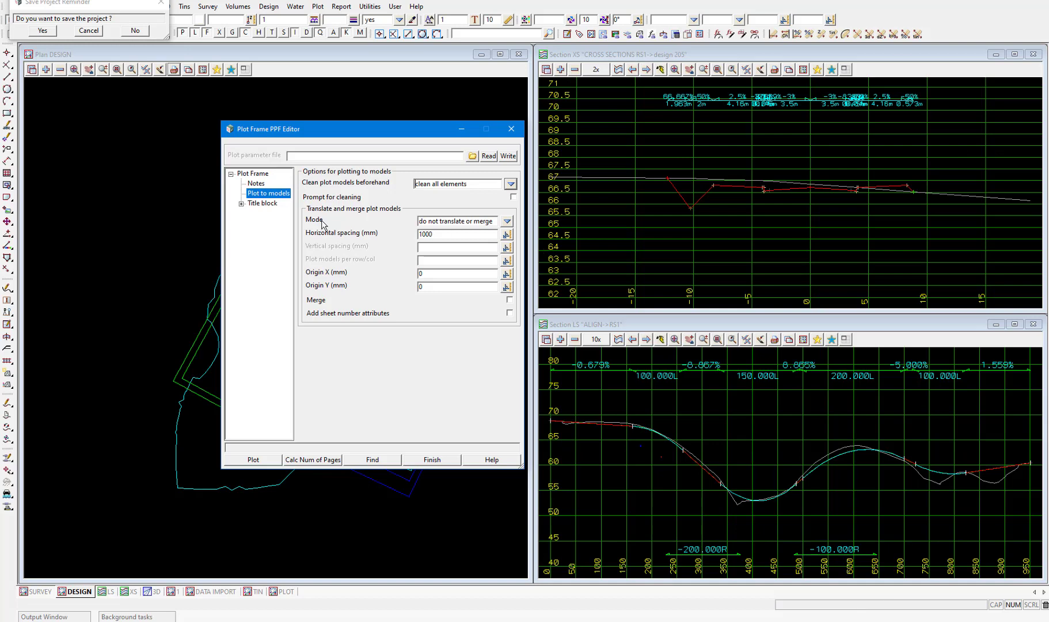
click(269, 205)
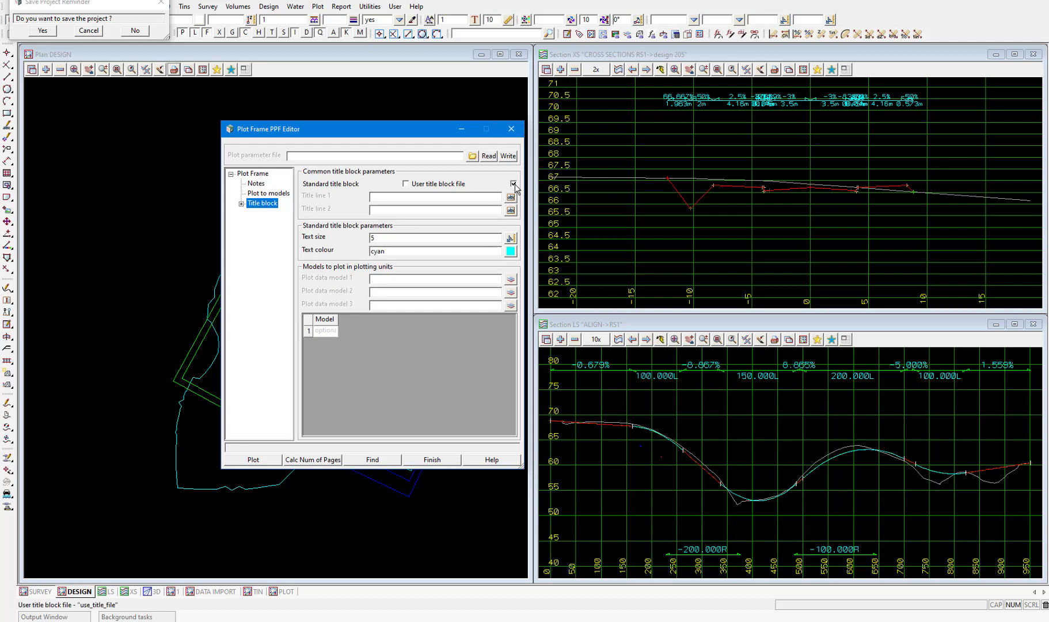
- Use a user title block and load Plan Plot.tbf from the getting started basic folder
click(241, 205)
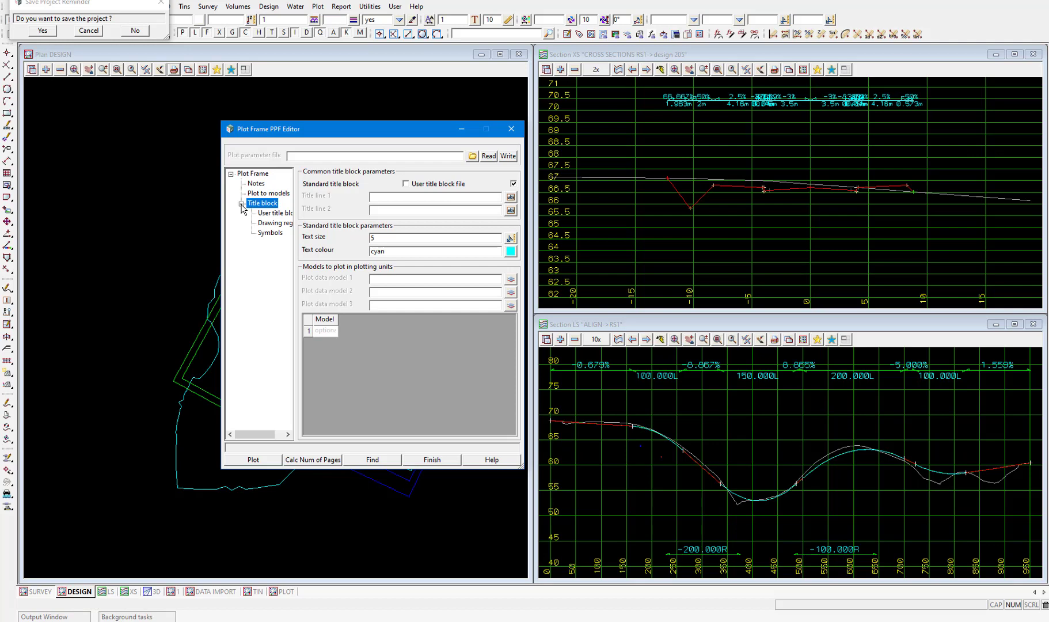
drag(296, 215, 321, 215)
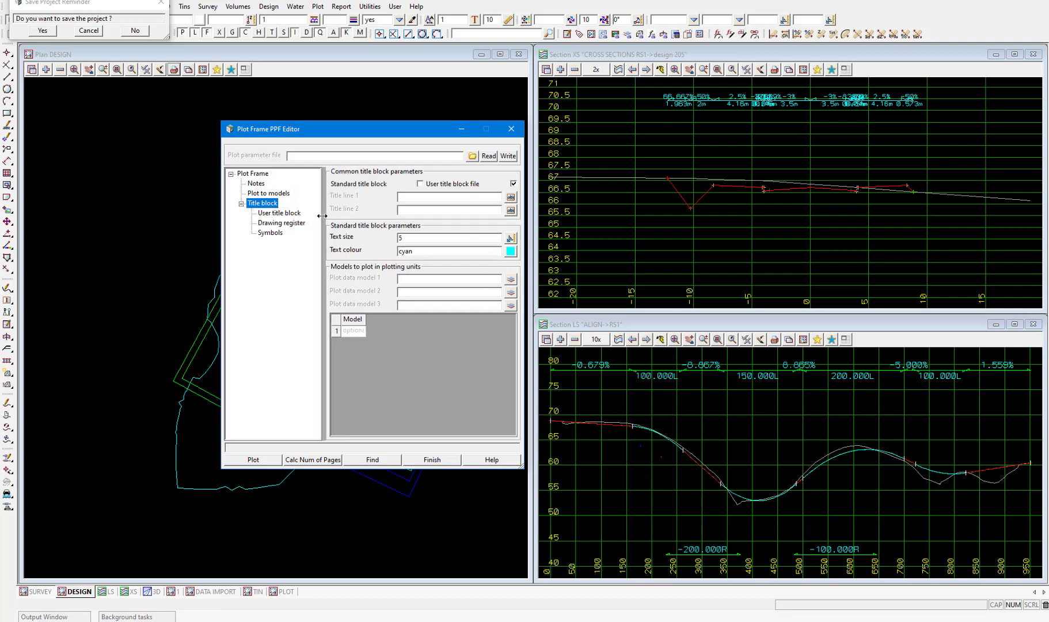
click(279, 213)
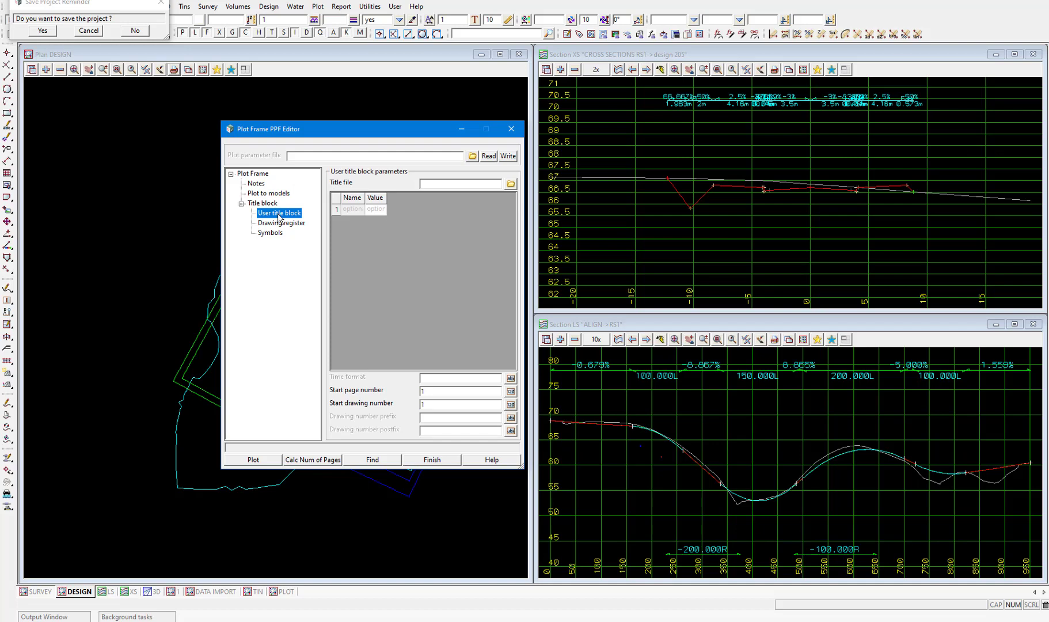
click(515, 186)
click(529, 340)
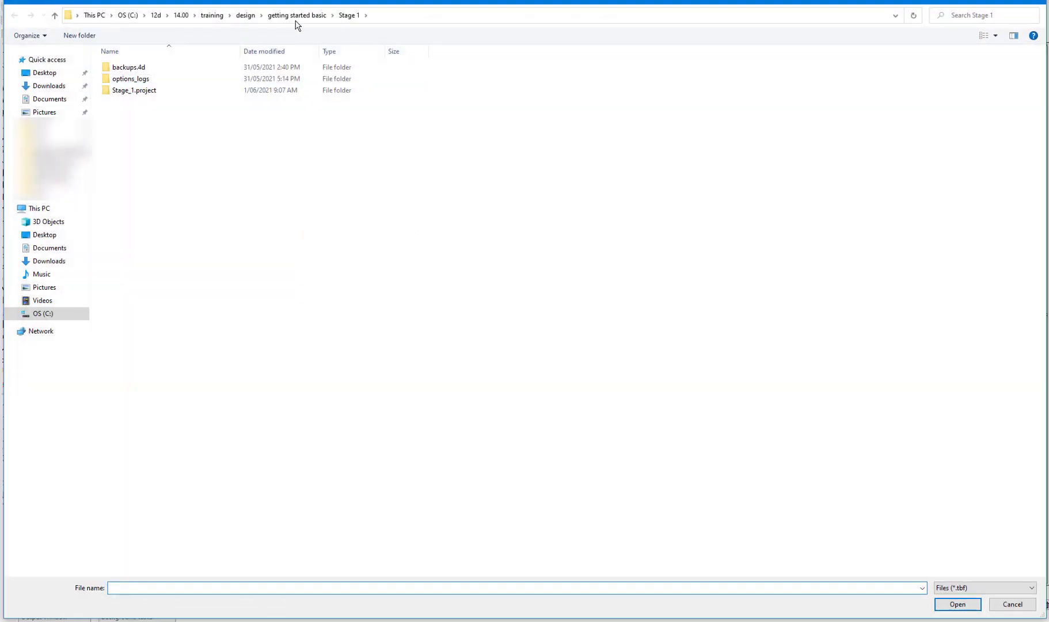
click(296, 16)
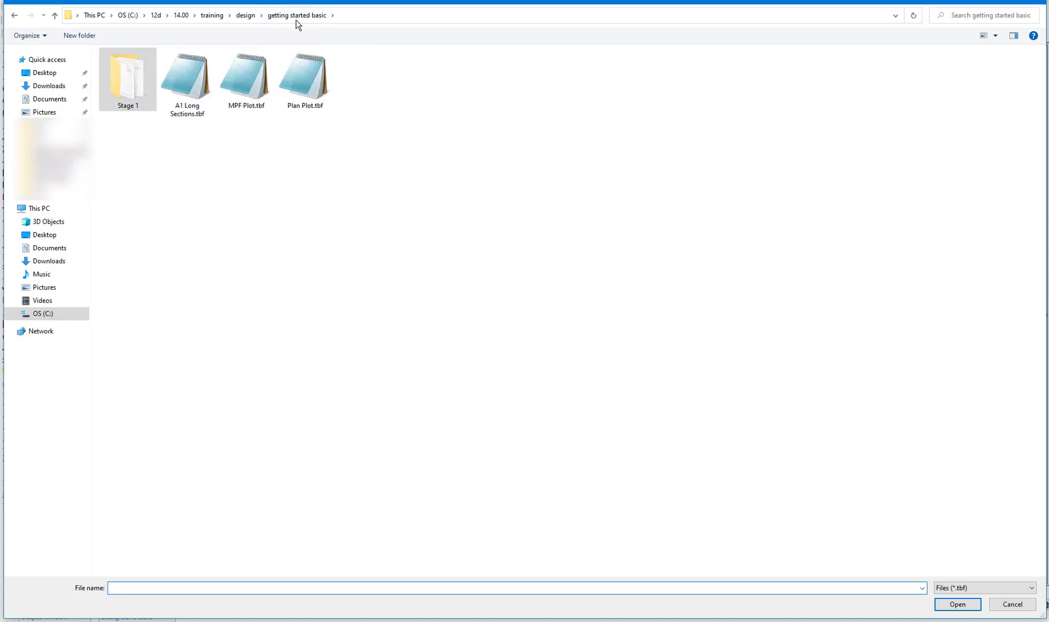
double_click(305, 84)
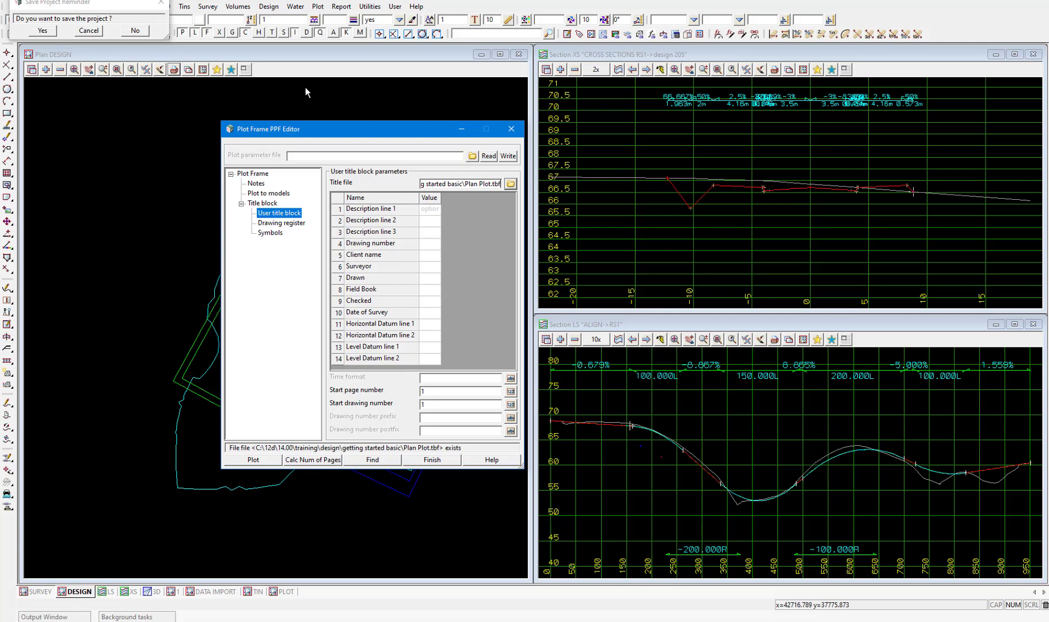
drag(441, 198, 475, 210)
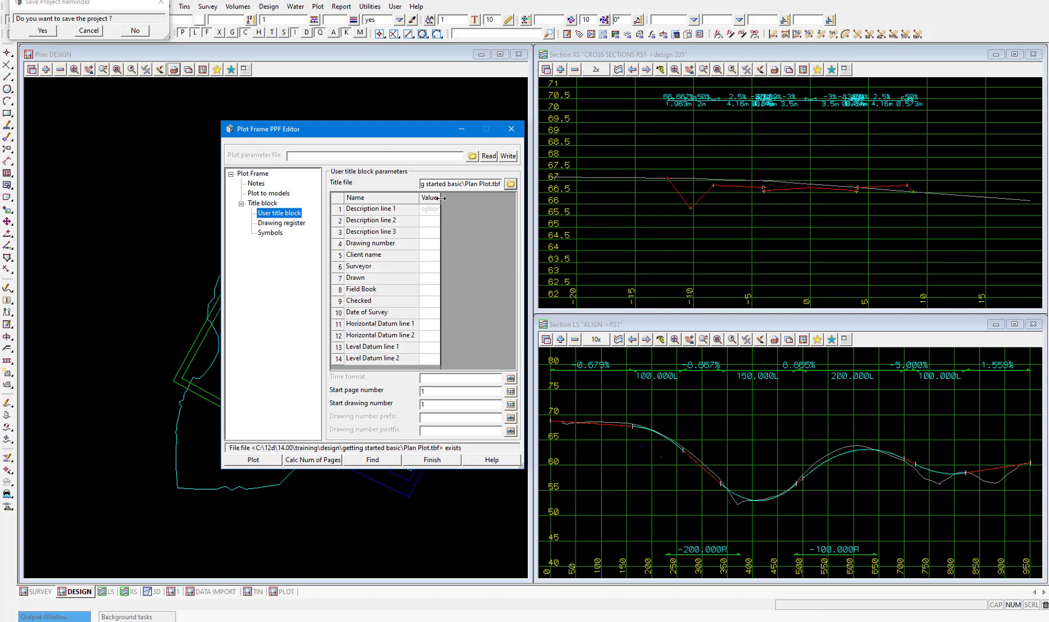
- Enter Stage 1 as Description line 1, Training-01 as drawing number, and the client name
click(444, 210)
text(Stage 1)
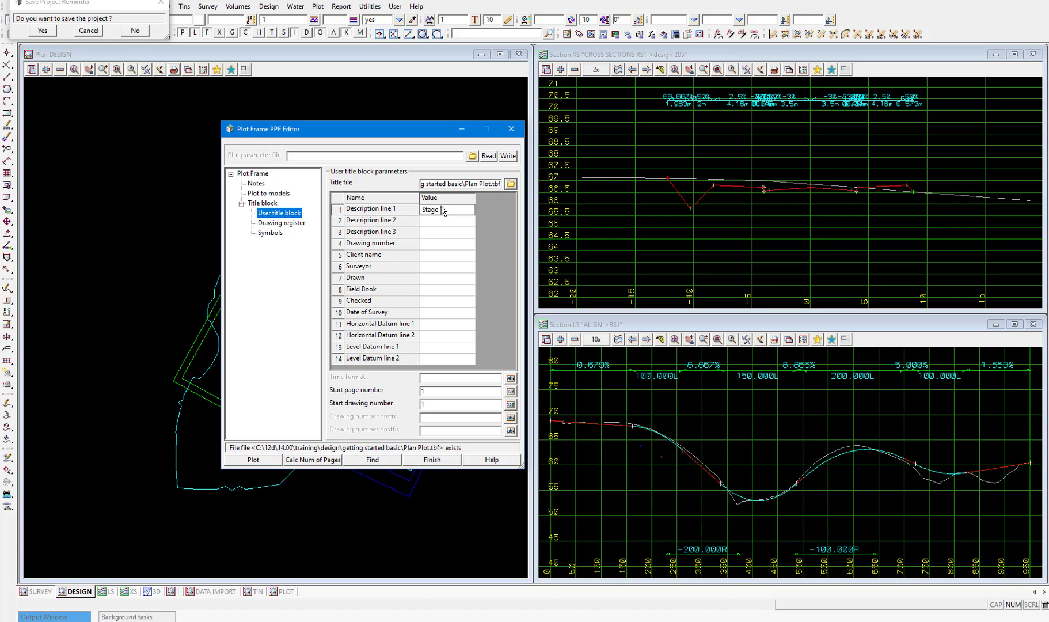
click(436, 243)
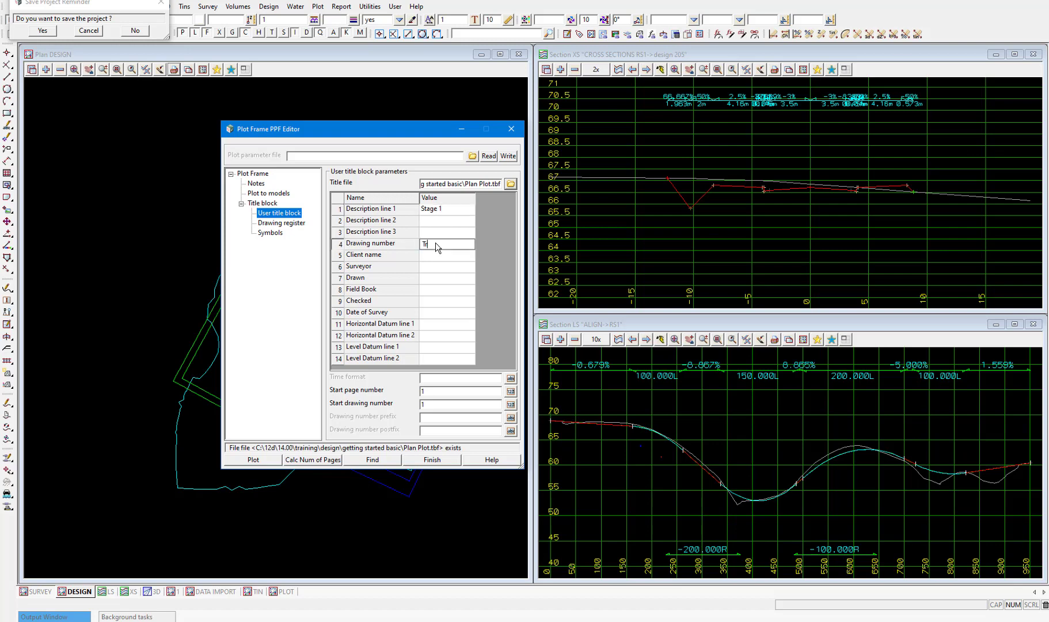
text(Training-01)
click(433, 257)
text(Barwon)
- Set Horizontal Datum line 1 to MGA94 and Level Datum line 1 to AHD
click(433, 327)
text(MGA94)
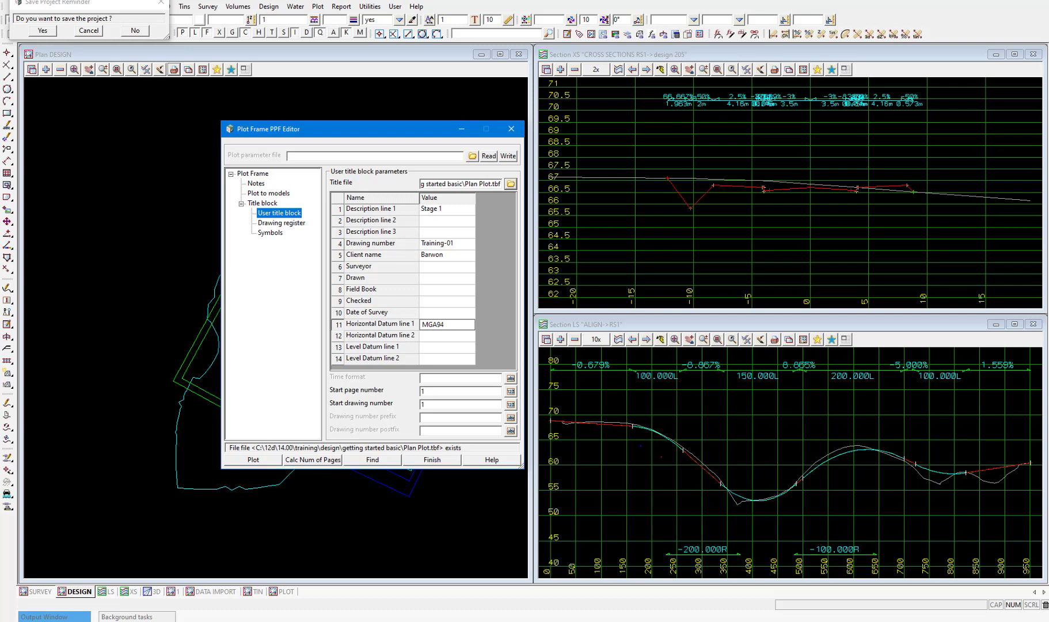
click(435, 350)
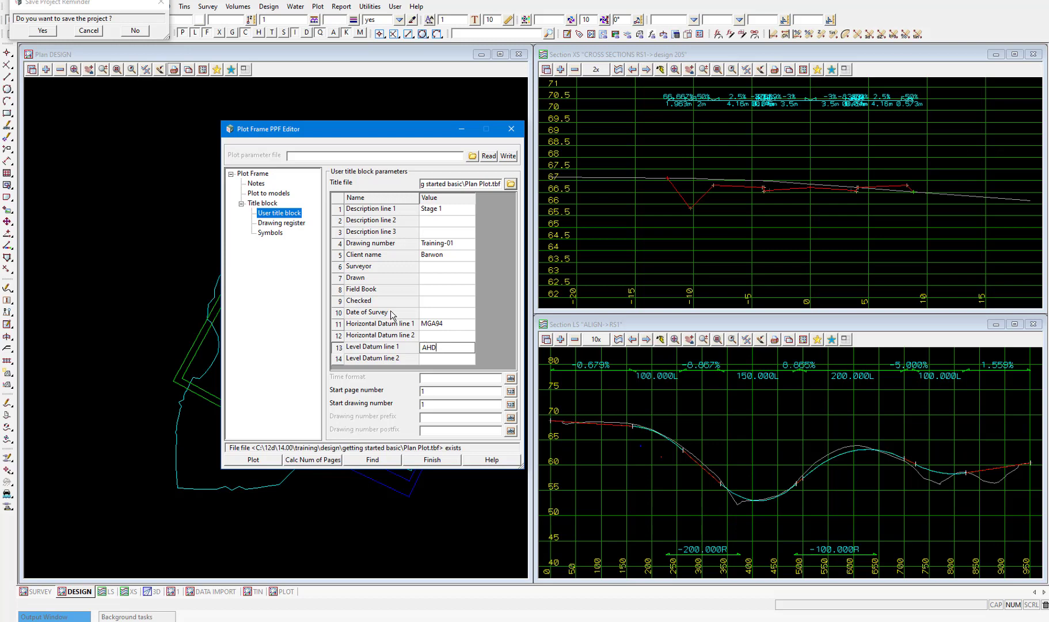
click(272, 234)
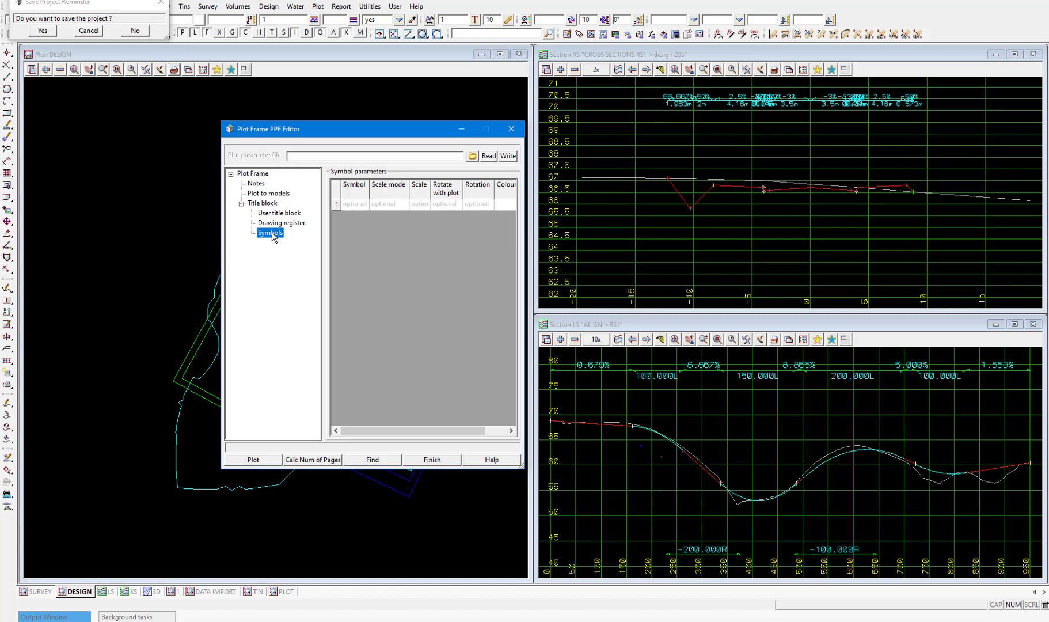
- Add the 12D NORTH symbol from 12d Standards at native scale 500
click(348, 207)
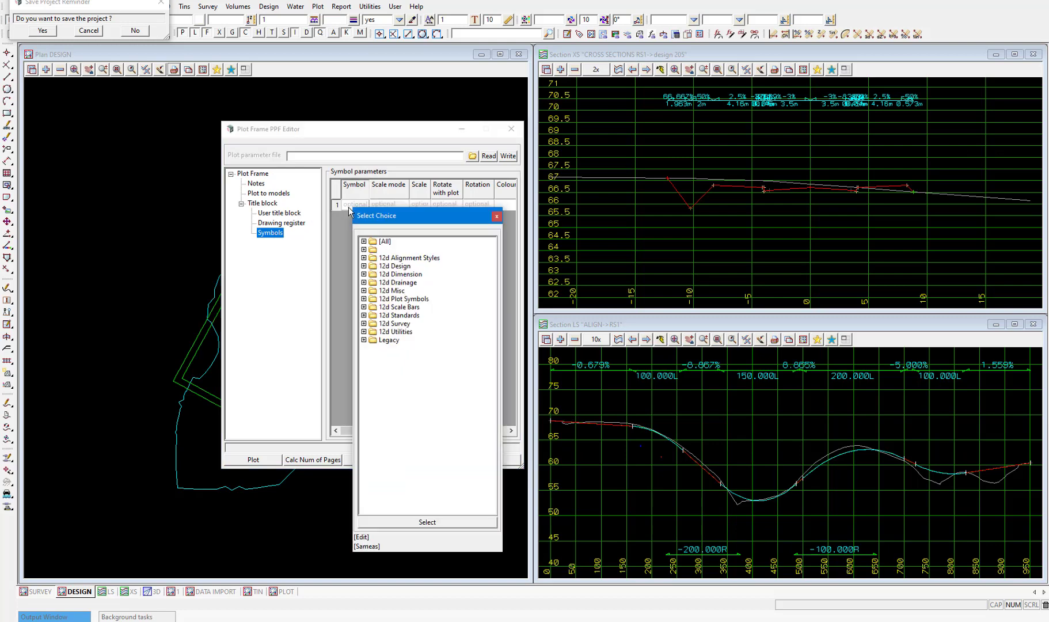
click(364, 316)
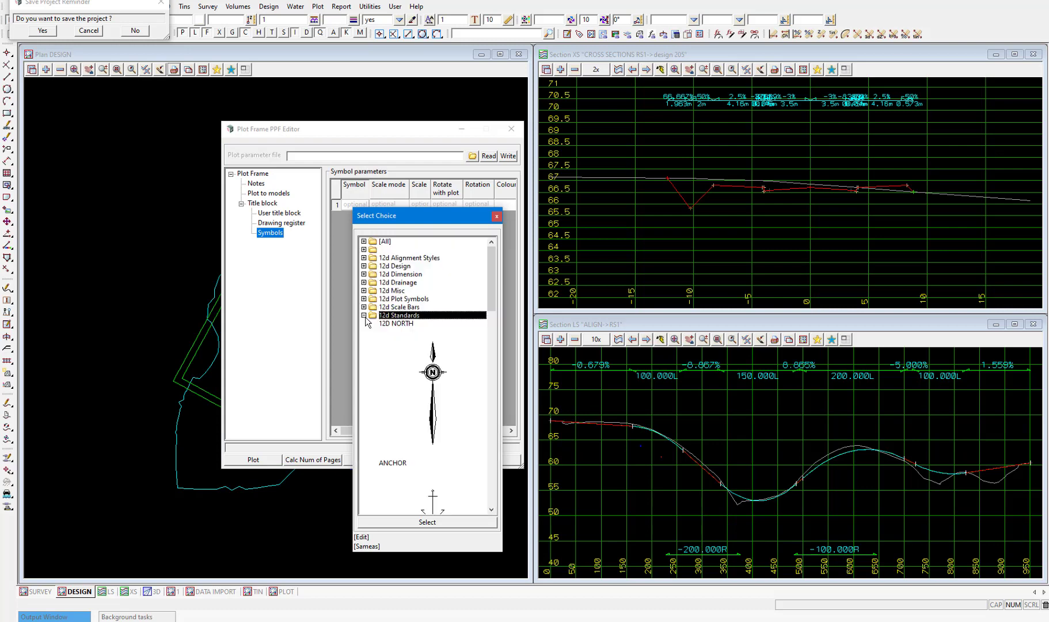
double_click(432, 363)
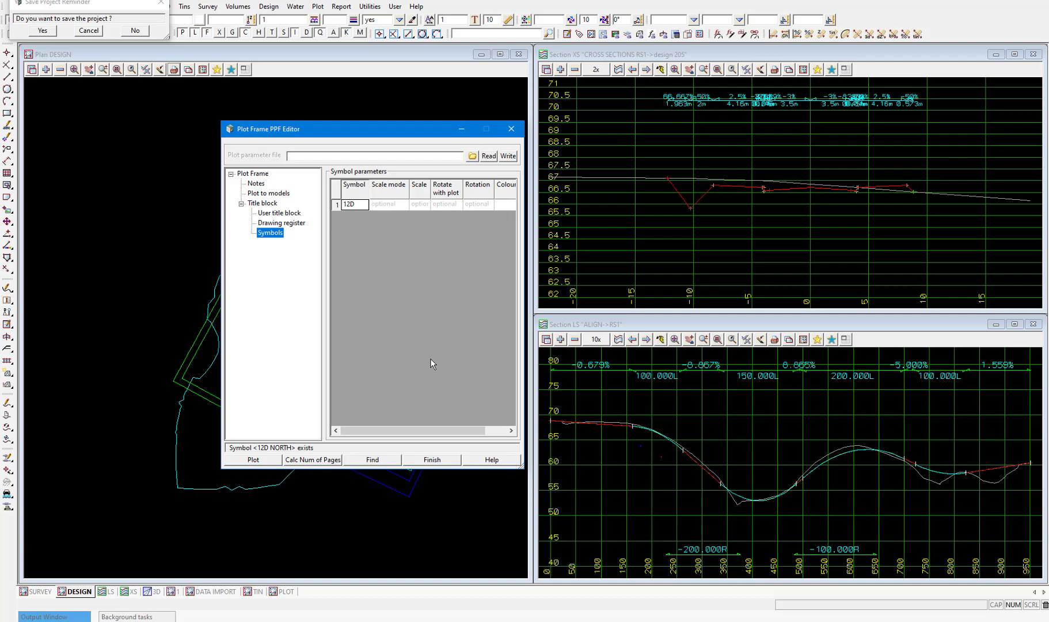
click(383, 204)
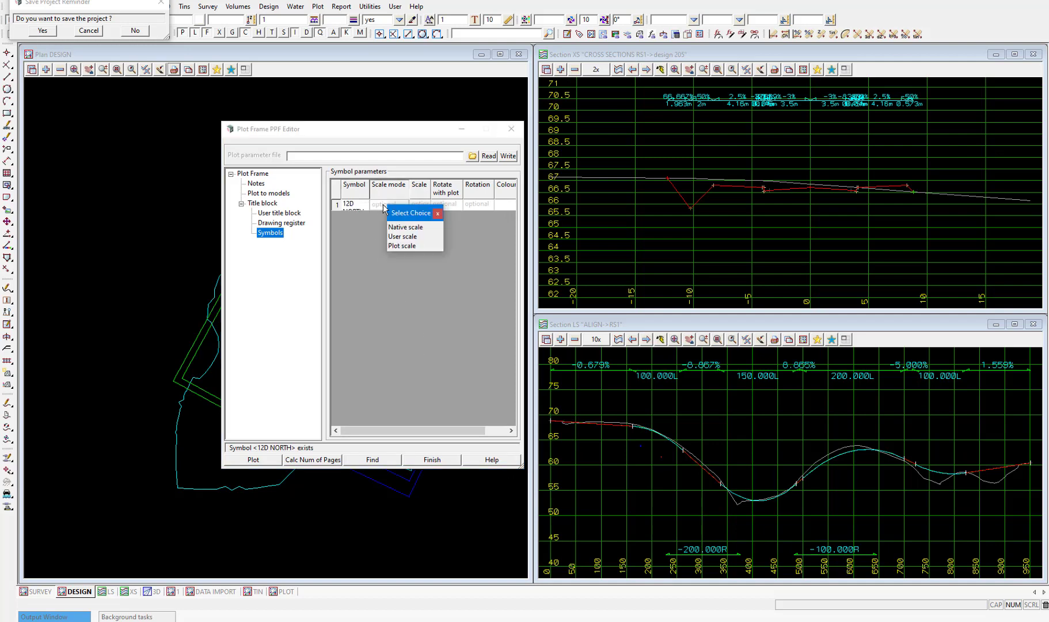
click(402, 229)
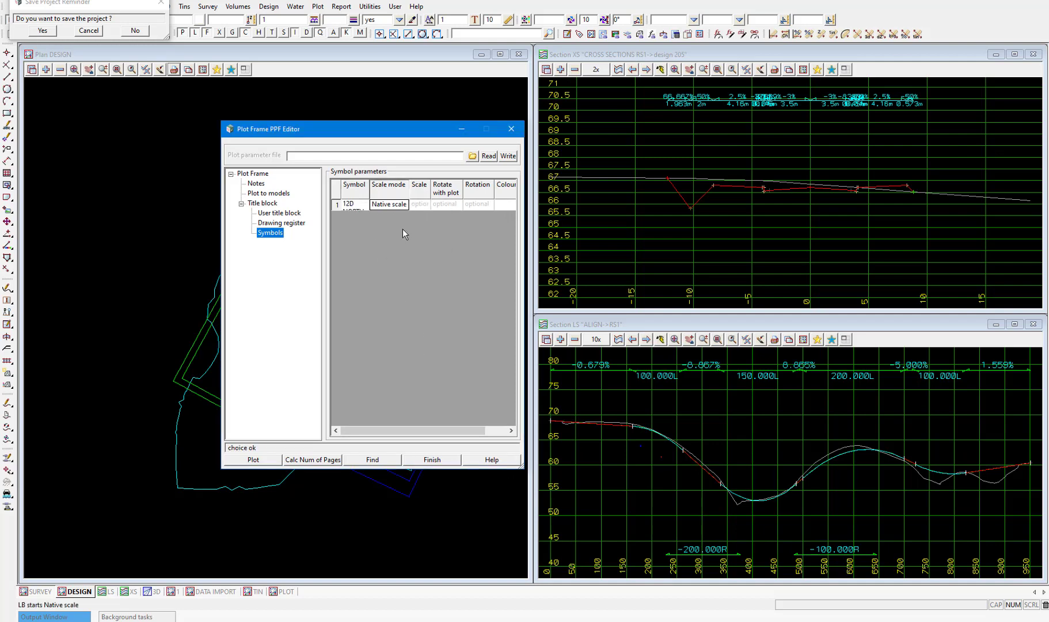
click(419, 204)
text(500)
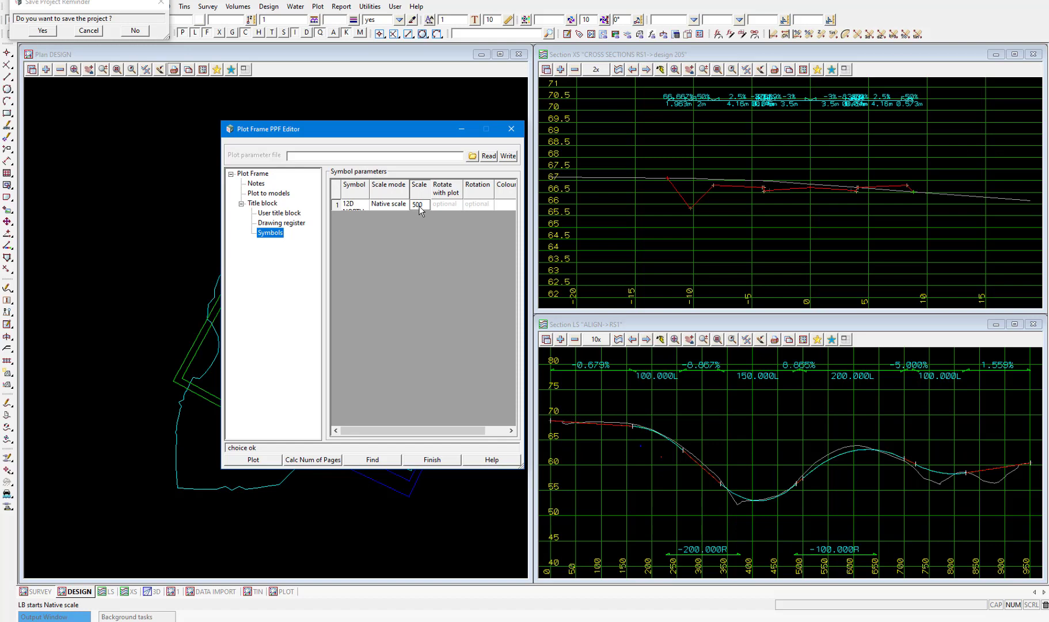
- Make the north symbol rotate with the plot, colour it magenta, and set X 100 and Y
click(442, 205)
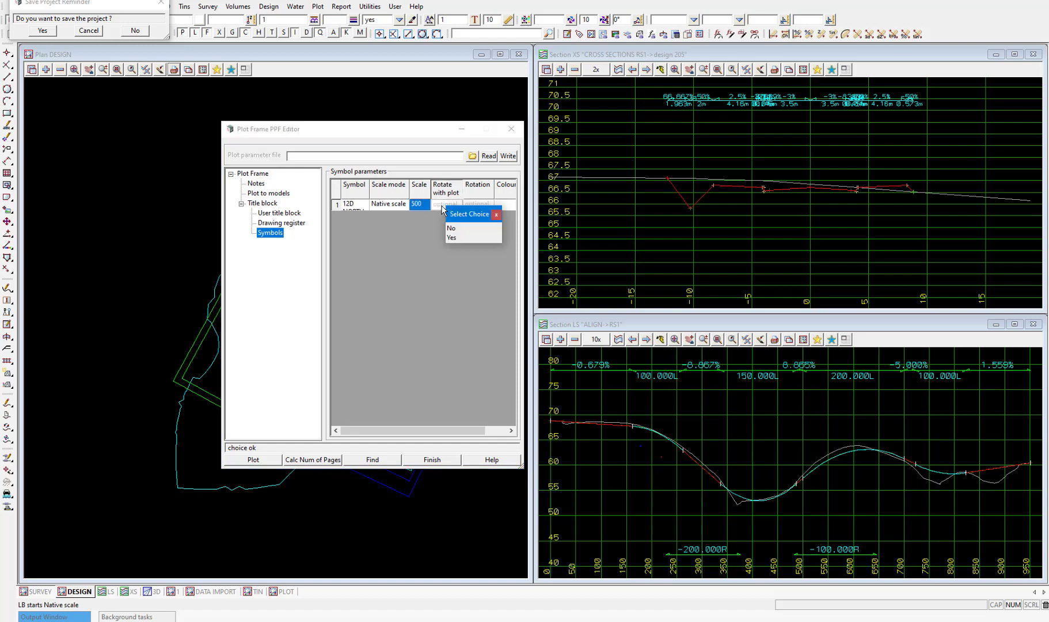
click(455, 237)
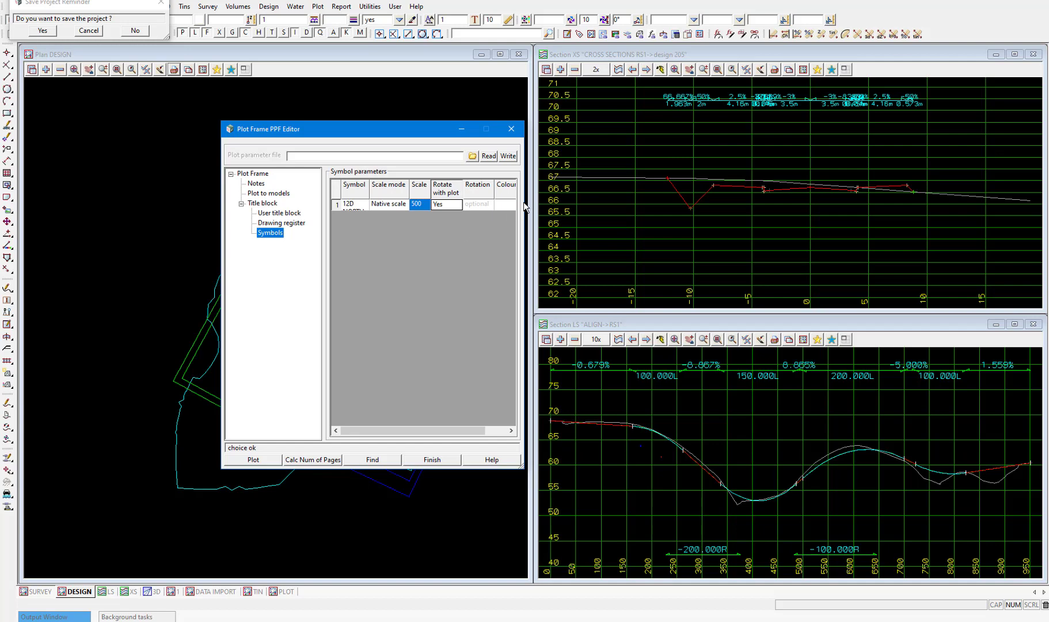
drag(530, 199, 645, 200)
click(507, 205)
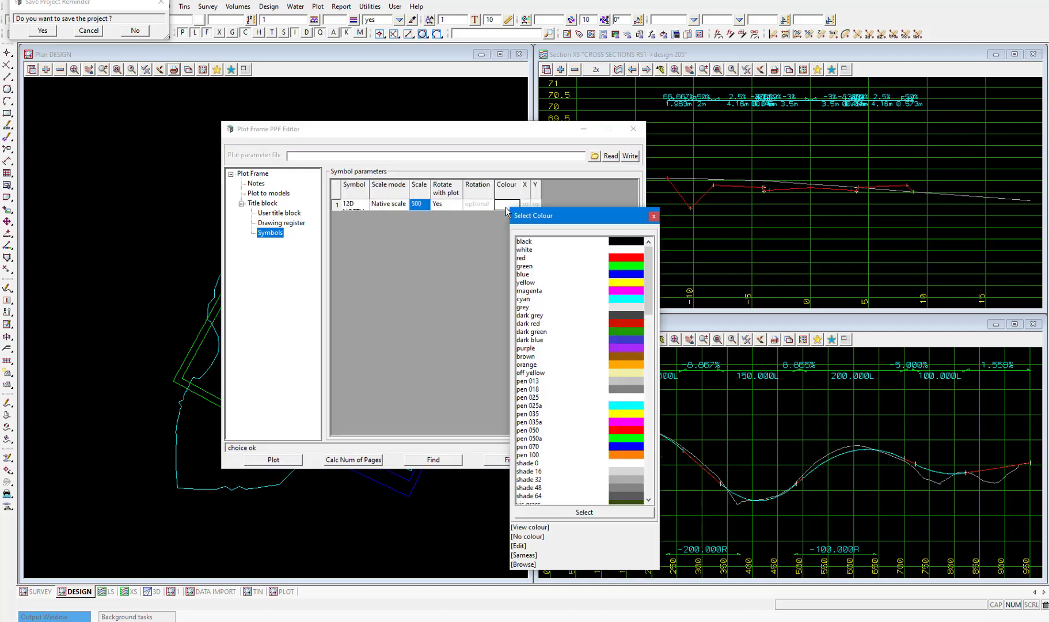
double_click(529, 290)
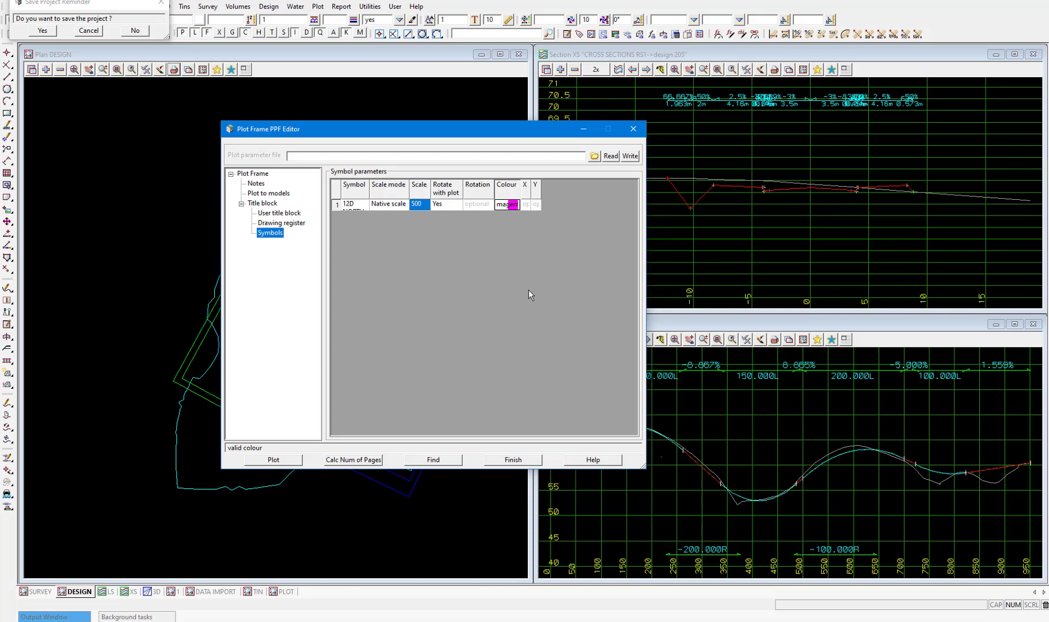
click(525, 204)
text(100)
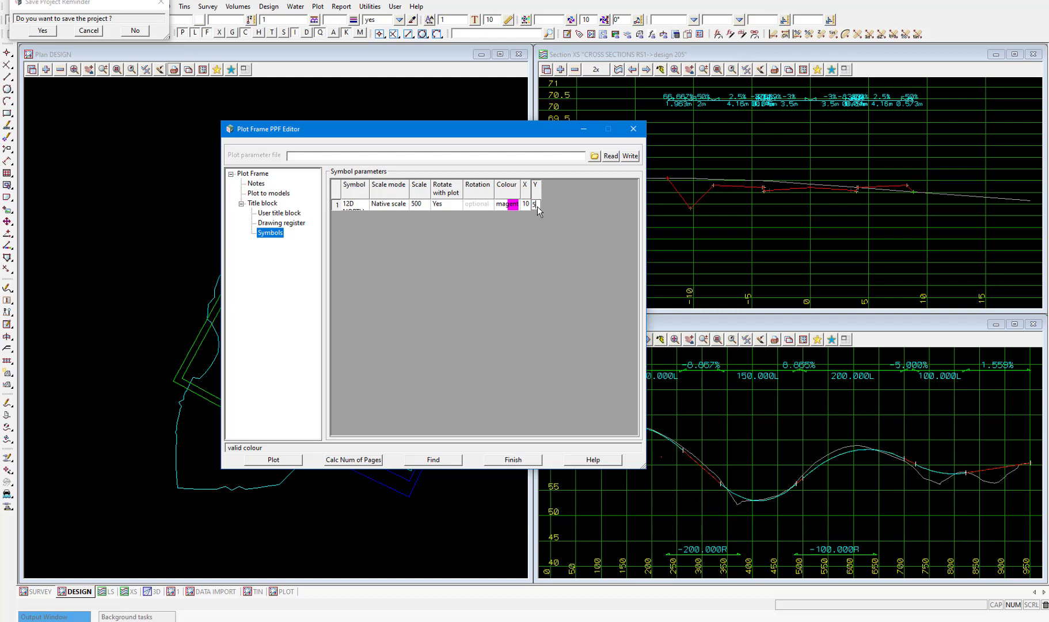
key(Return)
- Plot the frames to produce the three sheets and view them in PLOT
click(280, 459)
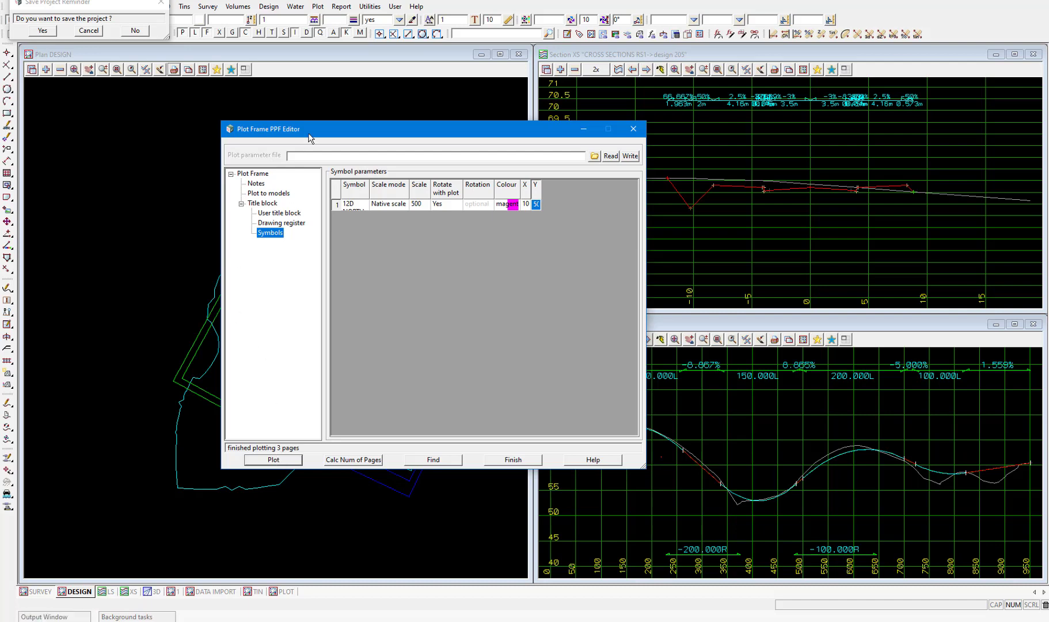
drag(374, 129, 698, 128)
click(285, 592)
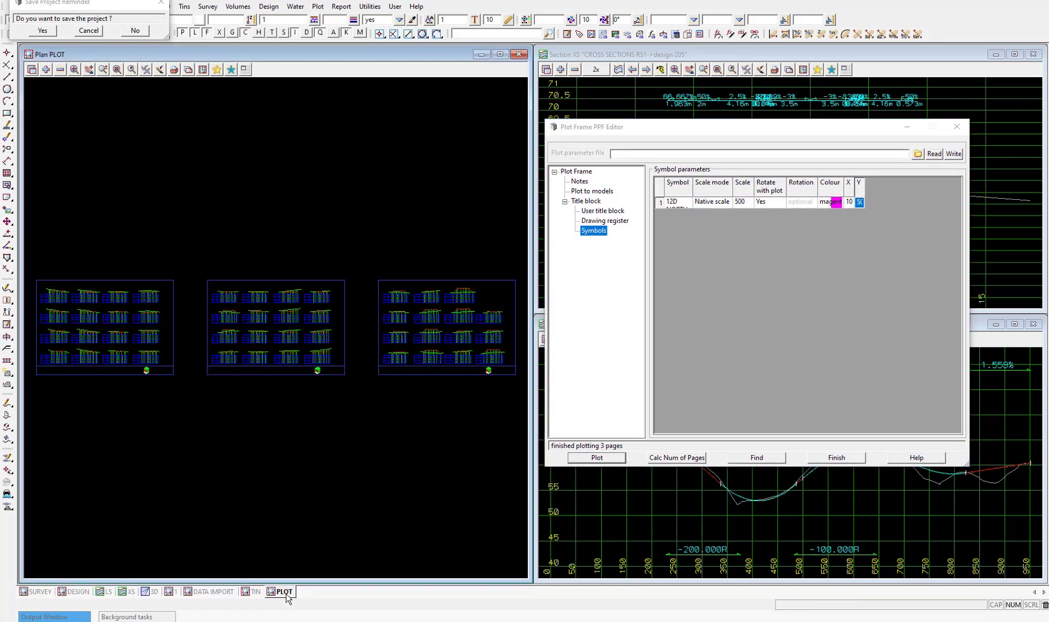
- Remove the three cross-section preview models from the PLOT view
click(60, 70)
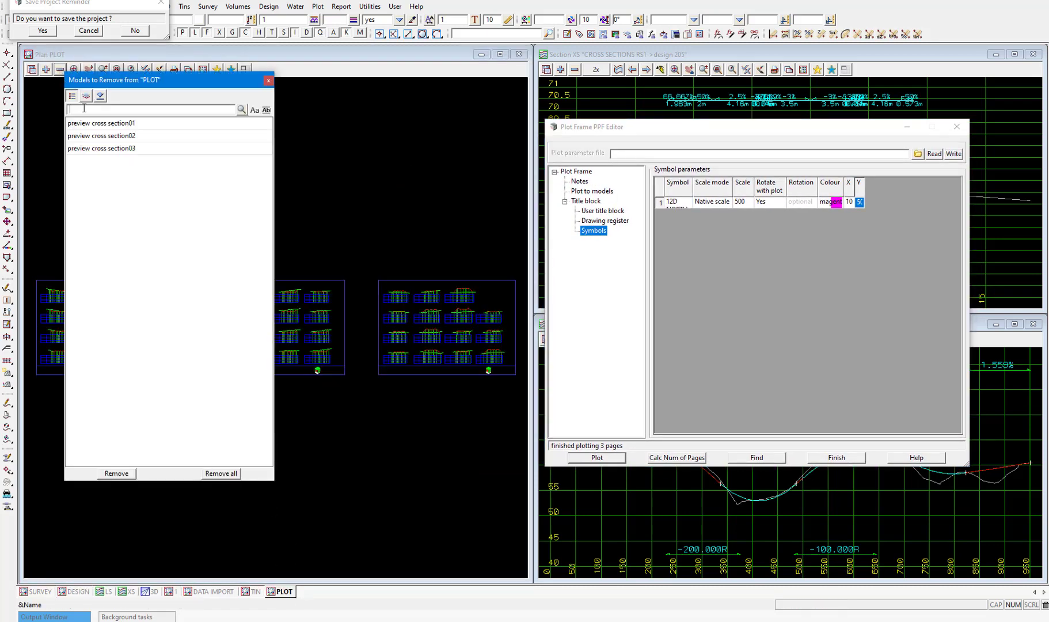
click(95, 123)
shift+click(99, 149)
click(122, 474)
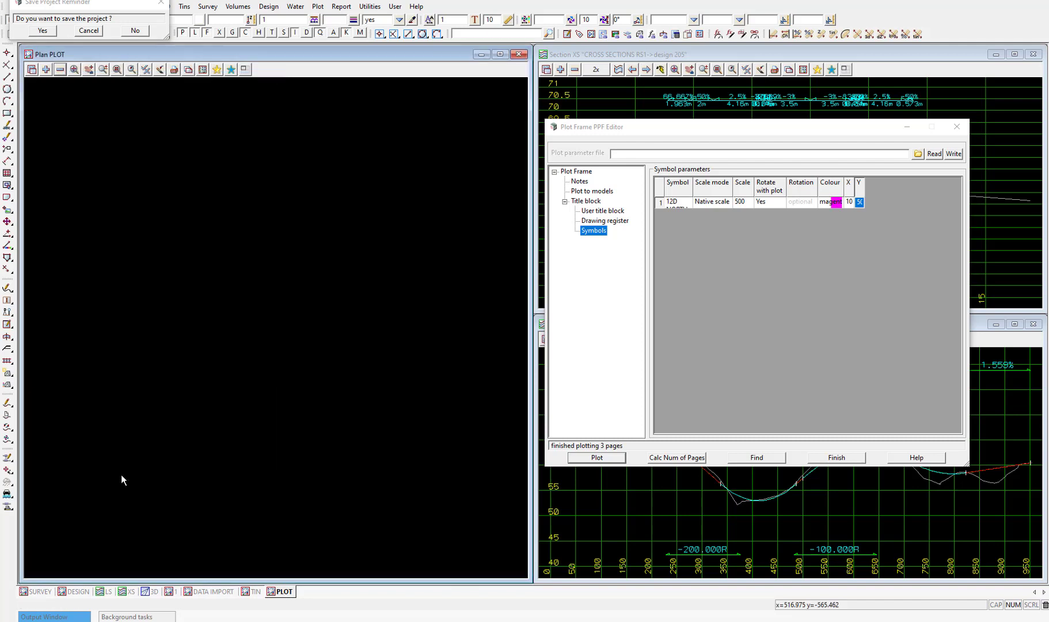
click(46, 70)
- Add preview plot frames1 to the PLOT view and zoom in on its title block
double_click(97, 296)
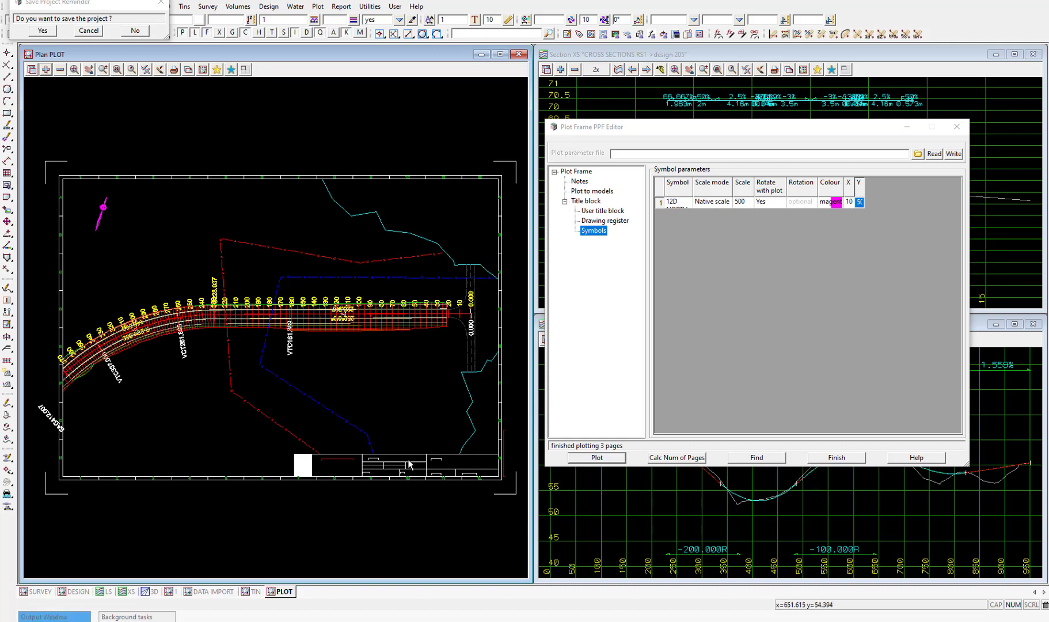
scroll(408, 465, up, 2)
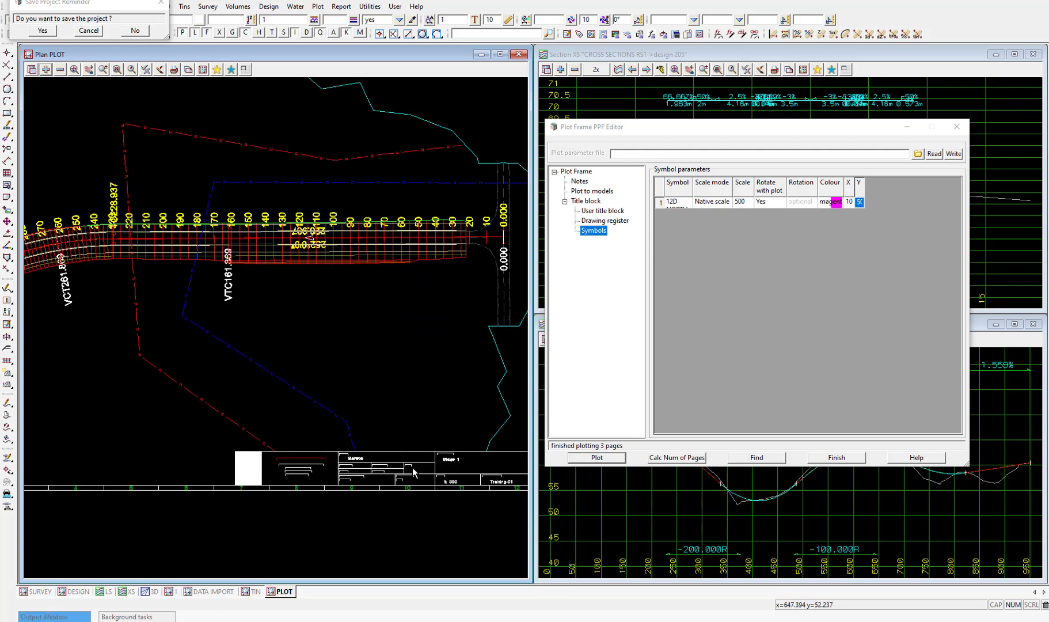
scroll(464, 489, up, 1)
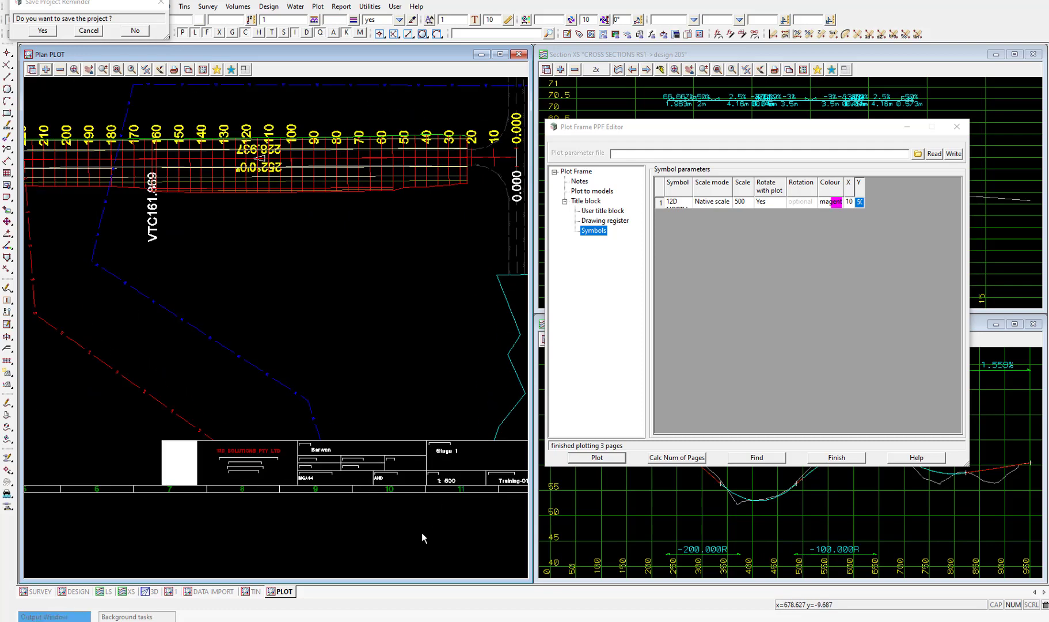
scroll(416, 540, up, 1)
scroll(363, 472, up, 1)
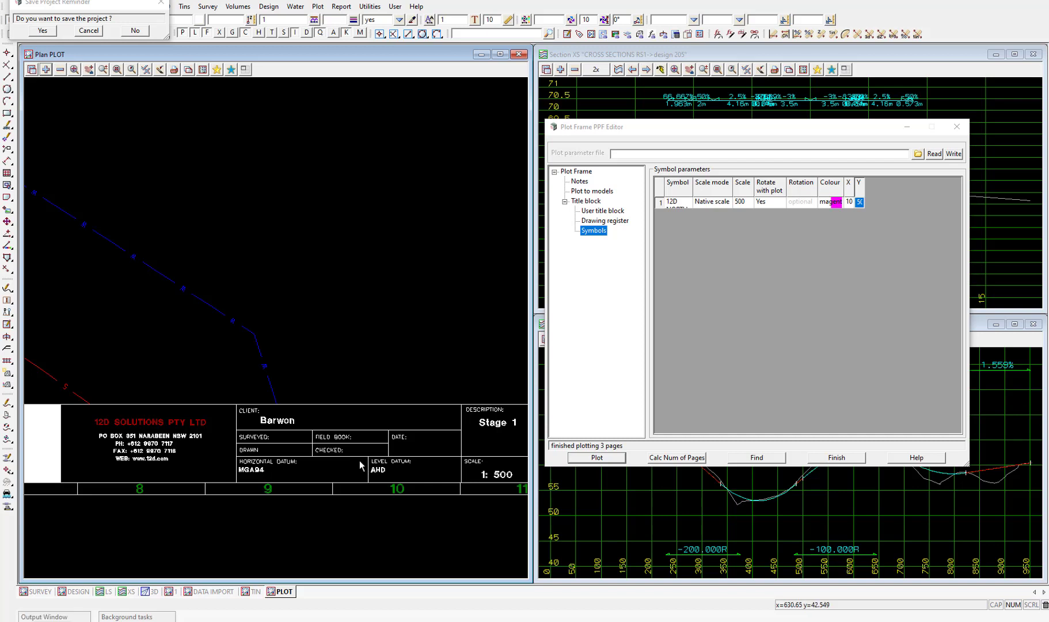
- Swap preview plot frames1 for frames2, then frames2 for frames3 in the PLOT view
click(61, 69)
click(81, 122)
click(47, 69)
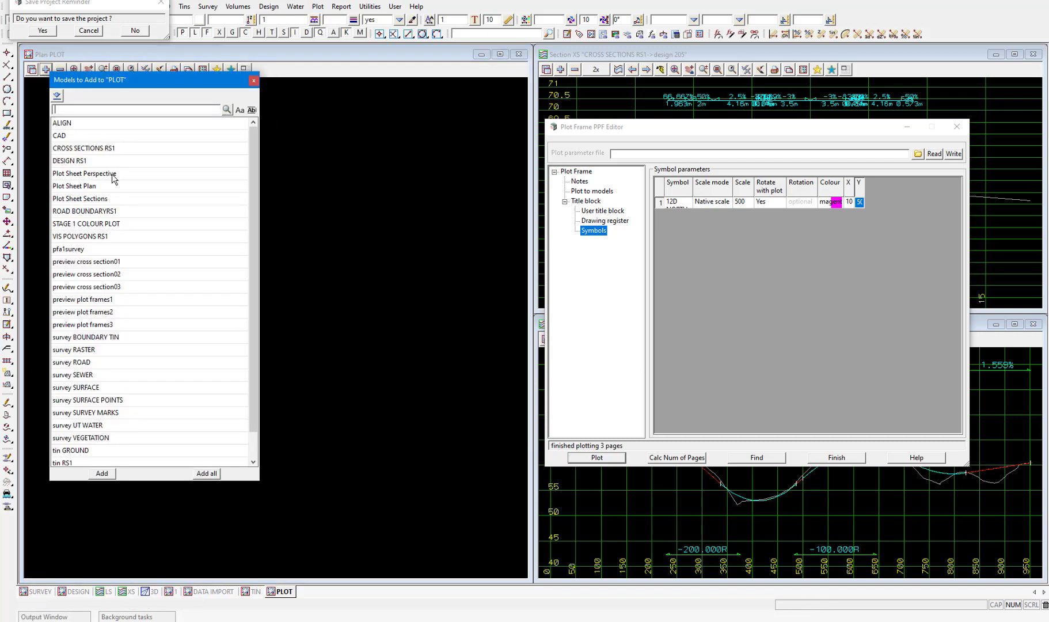
click(114, 311)
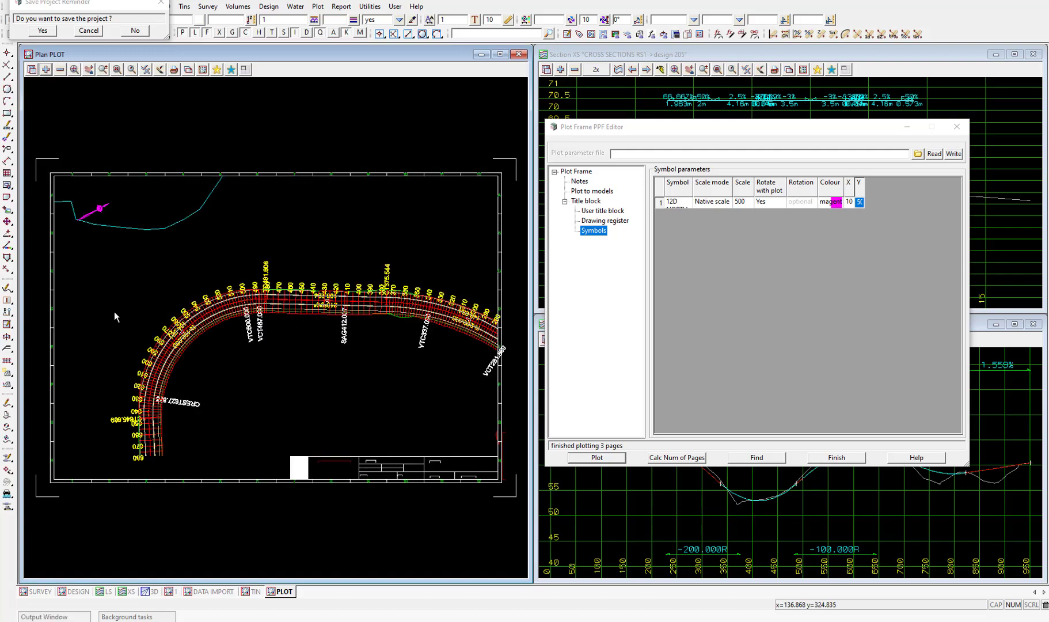
click(58, 70)
click(88, 122)
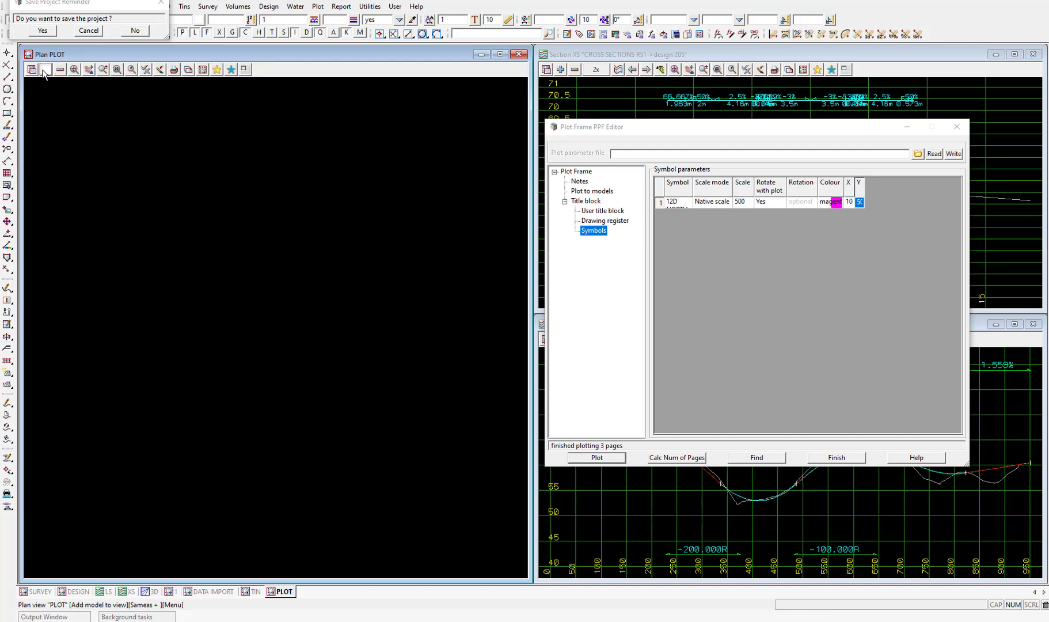
click(45, 70)
click(111, 327)
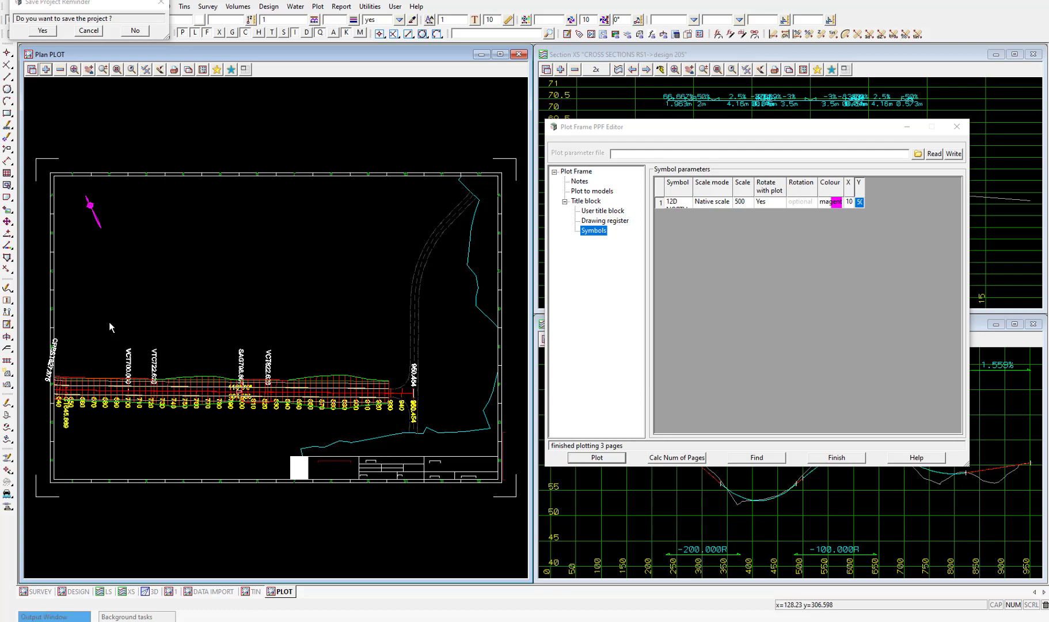
- Write the frame settings to Getting Started Plot Frames.plotframeppf in user_lib
click(917, 154)
click(918, 155)
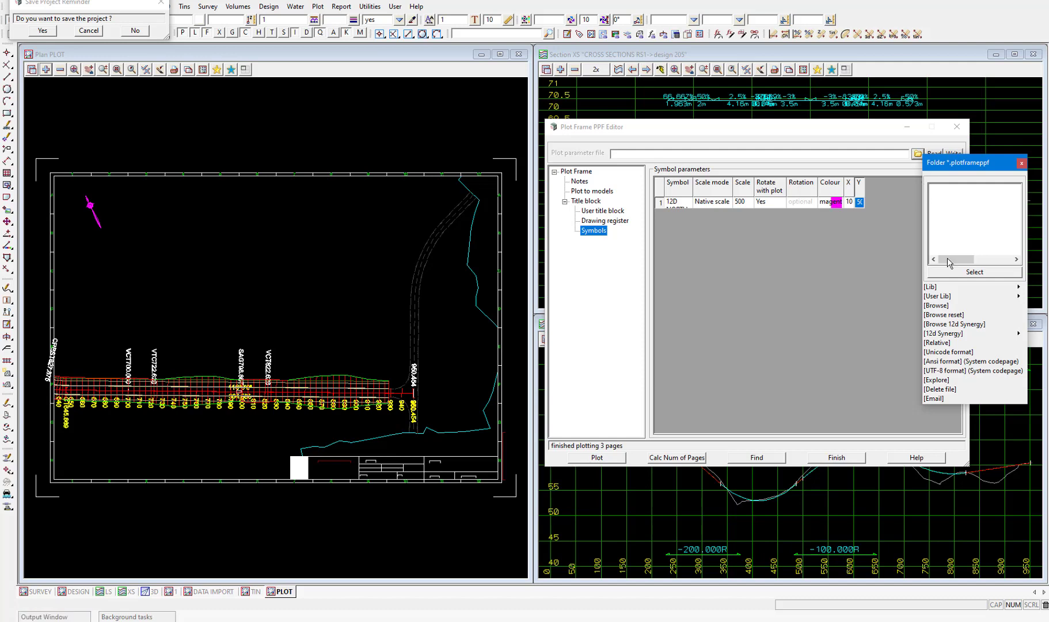
click(949, 296)
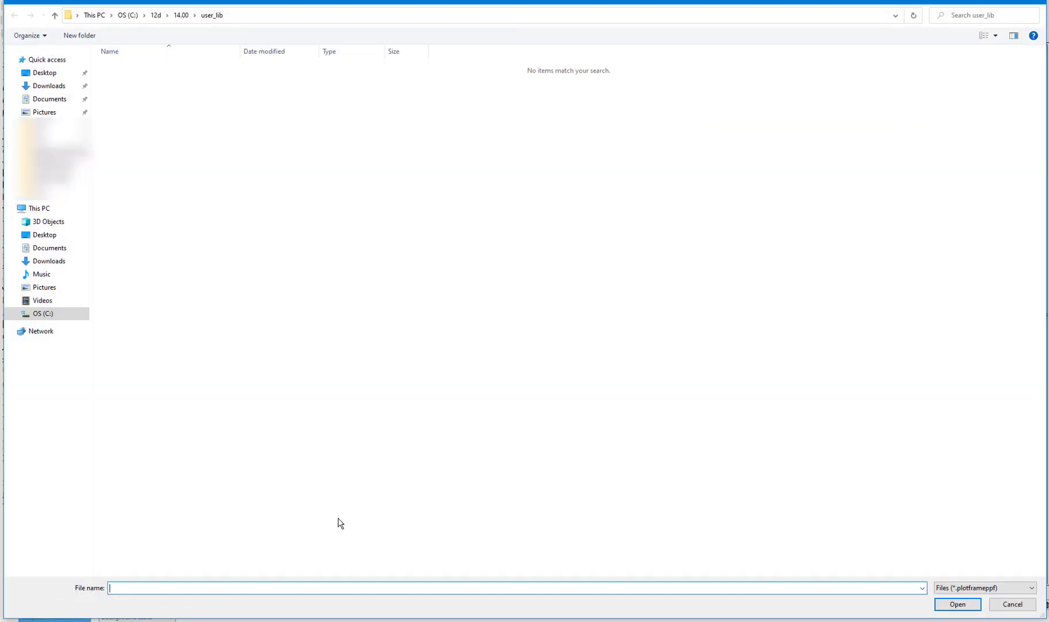
text(Getting S)
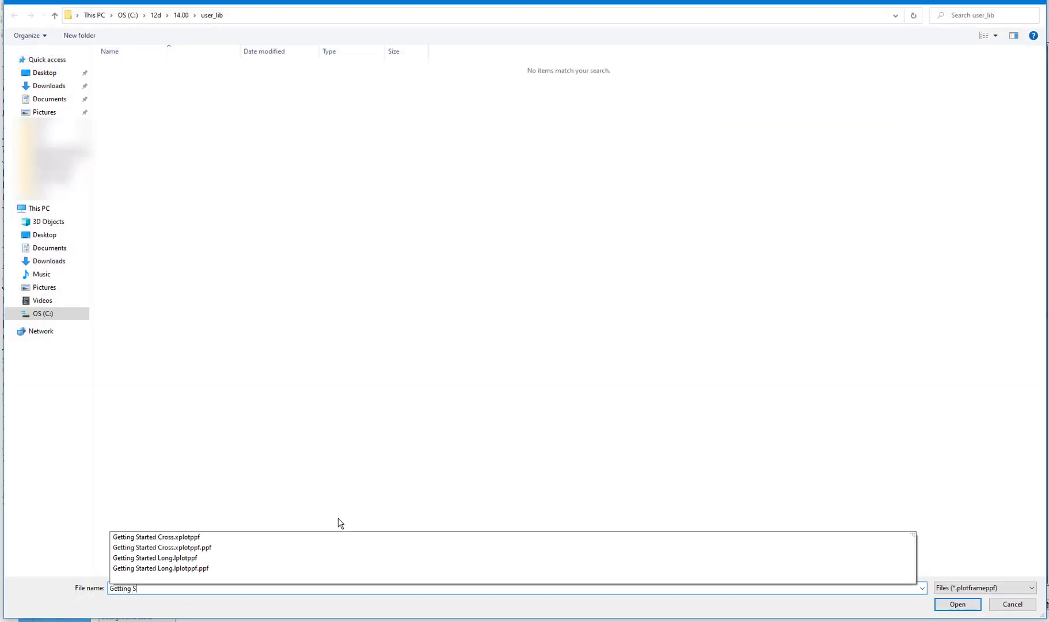
text(tarted Plot F)
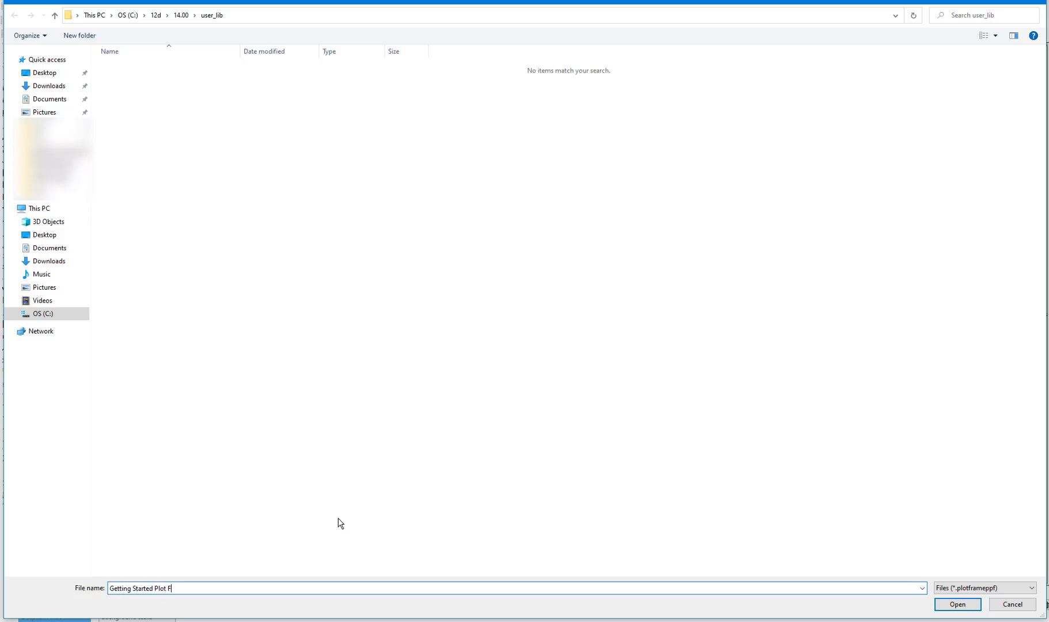
text(rames)
click(957, 604)
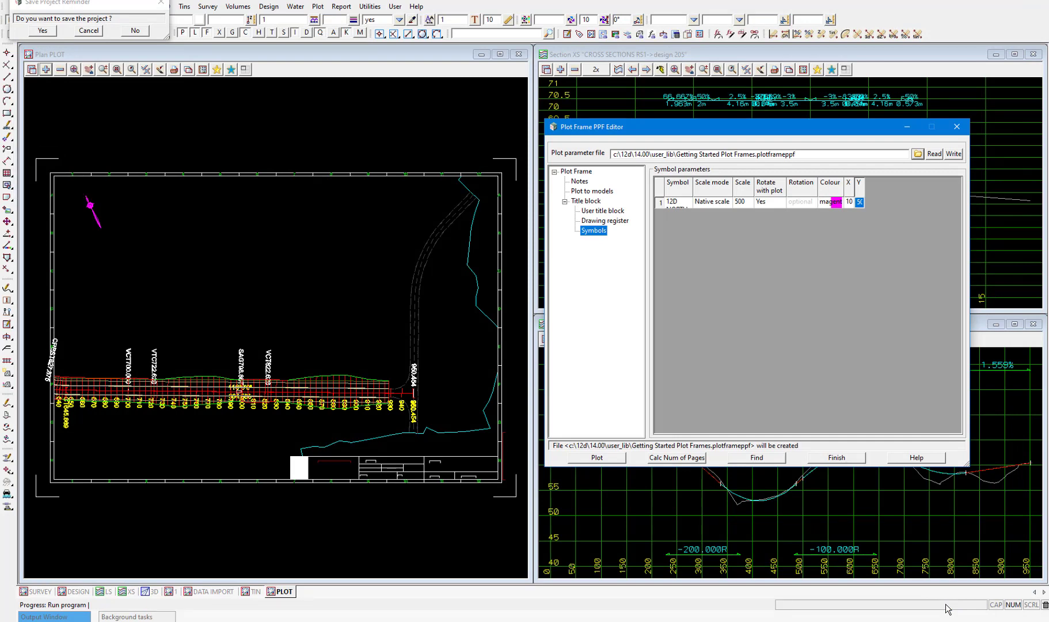
click(954, 154)
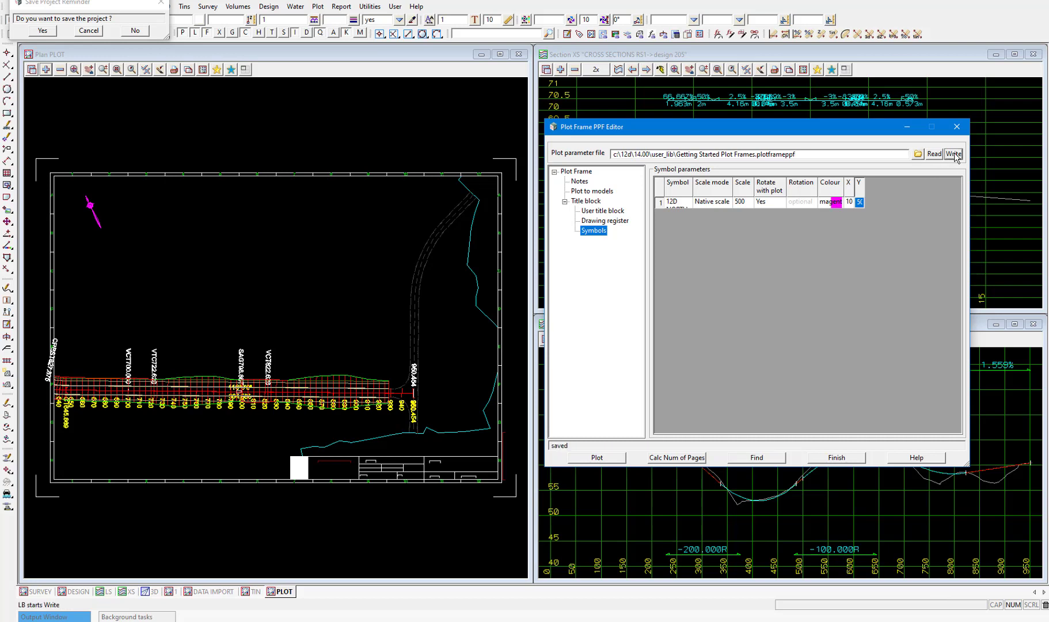